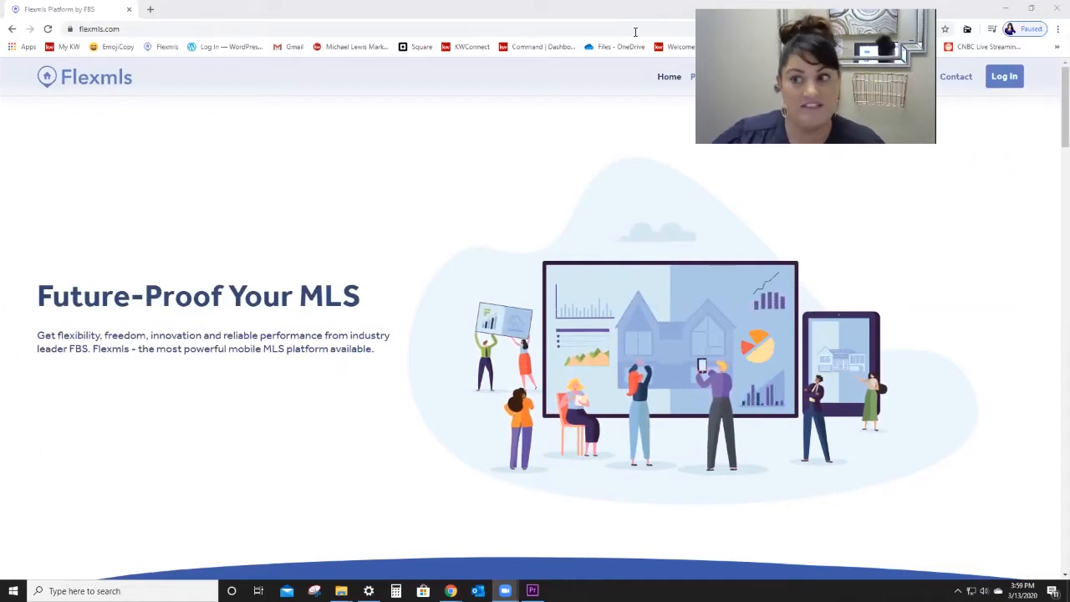
Step: Log in to Flexmls from the flexmls.com home page
{"action": "left_click", "coordinate": [1015, 81]}
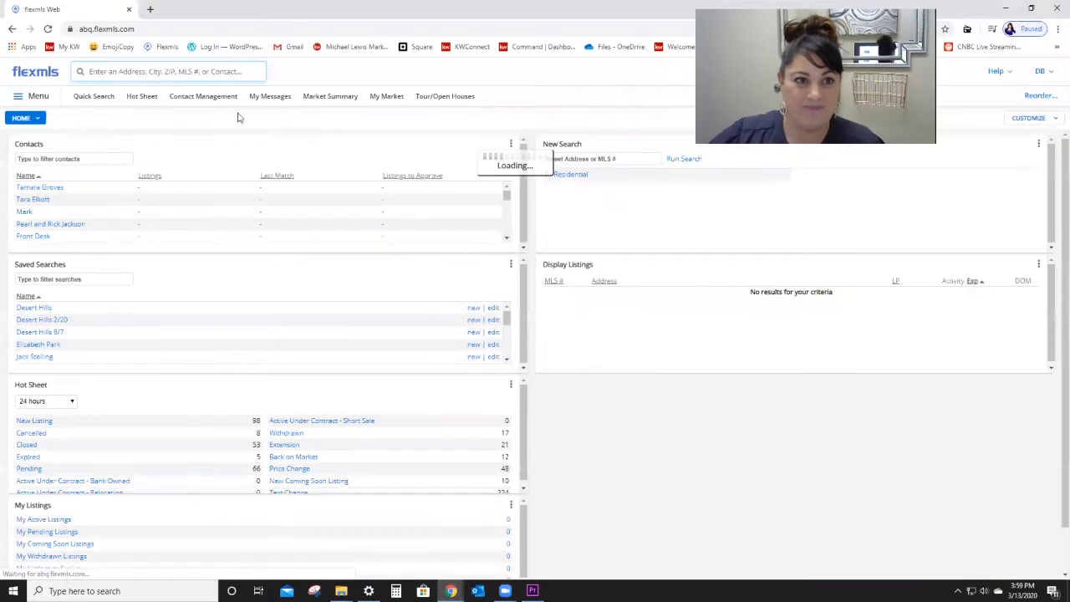
Step: Search Flexmls for 'inst' and launch Instanet to open TransactionDesk in a new tab
{"action": "left_click", "coordinate": [216, 73]}
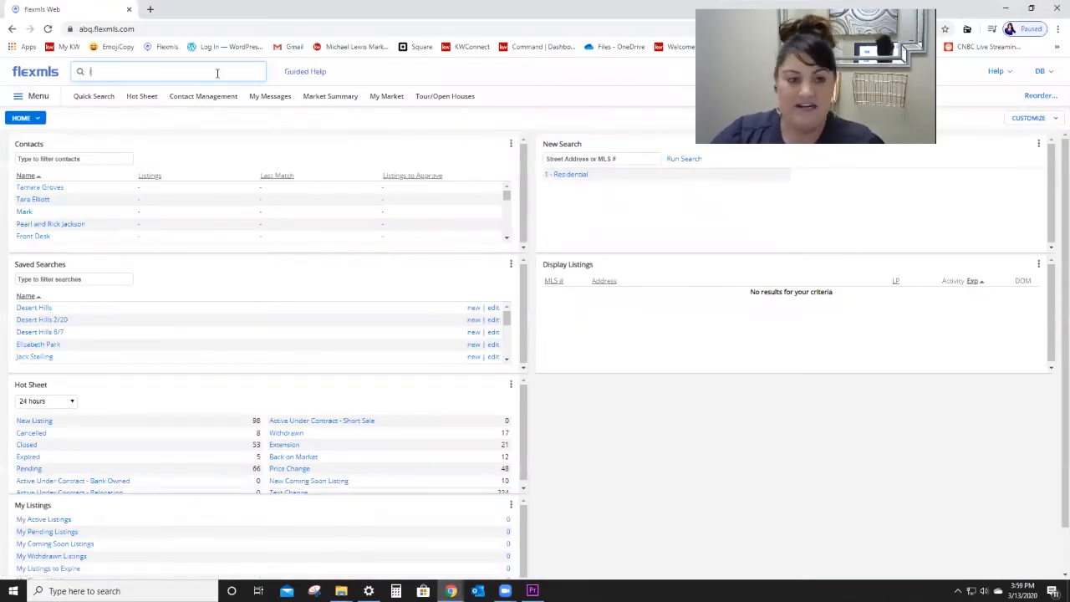
{"action": "type", "text": "ins"}
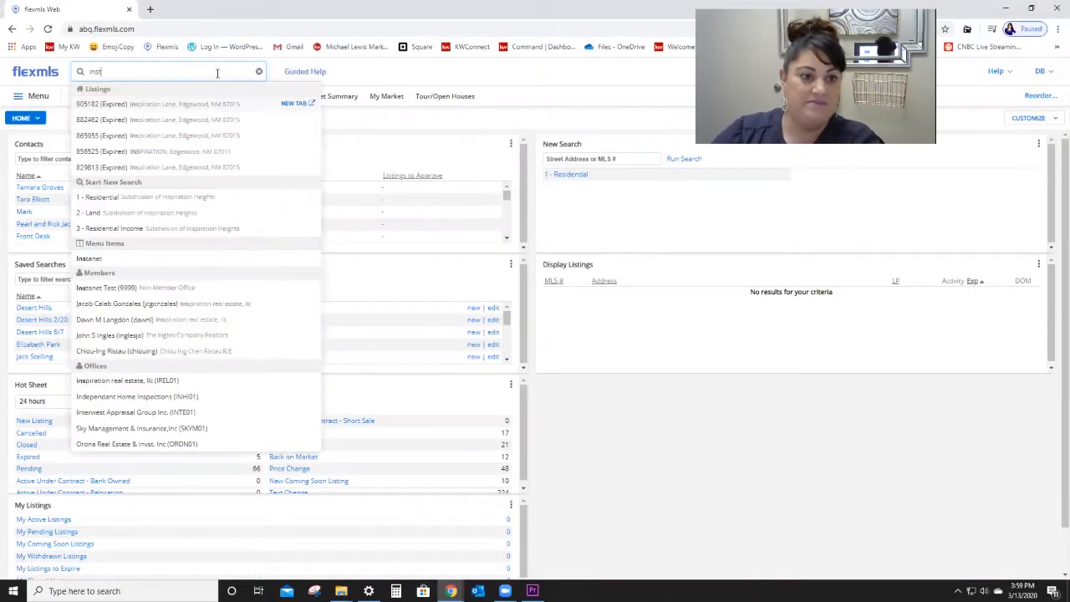
{"action": "type", "text": "t"}
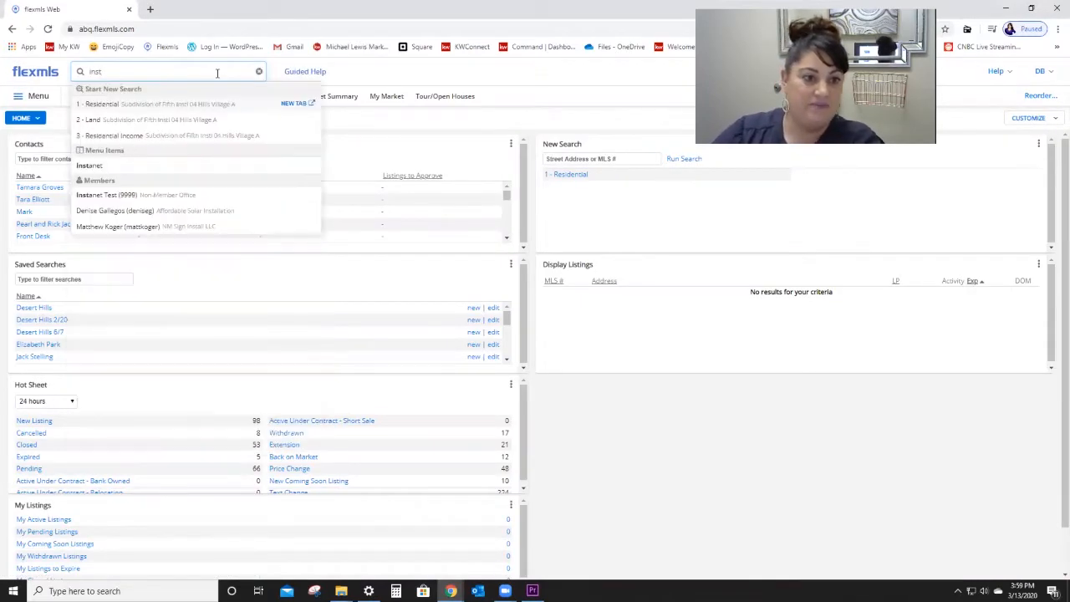
{"action": "left_click", "coordinate": [123, 166]}
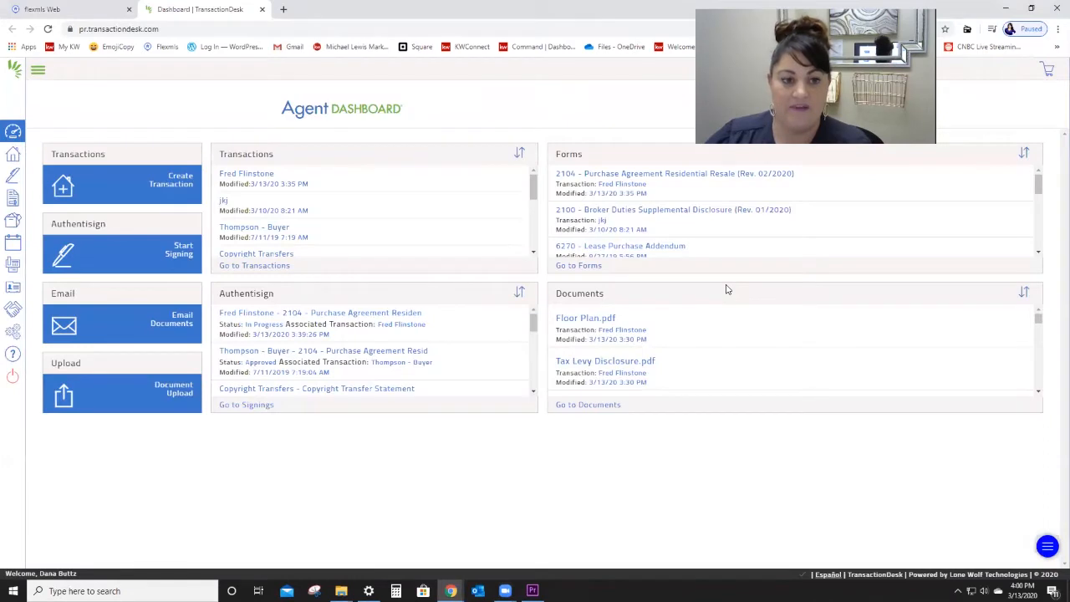
Step: Create a Residential Purchase transaction 'Test' importing listing 964205 from Greater Albuquerque MLS
{"action": "left_click", "coordinate": [66, 186]}
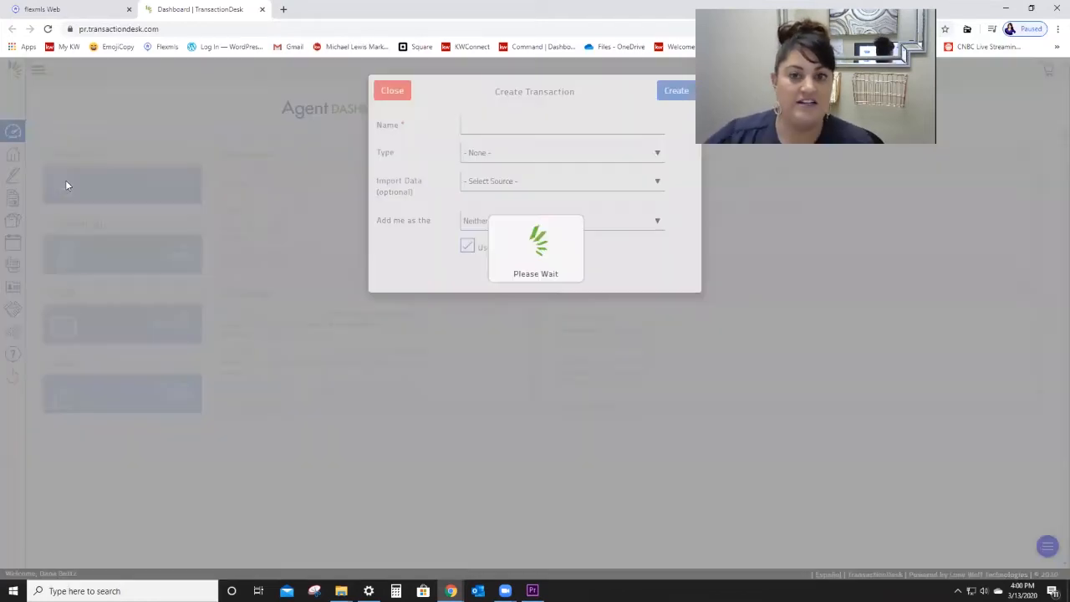
{"action": "left_click", "coordinate": [499, 127]}
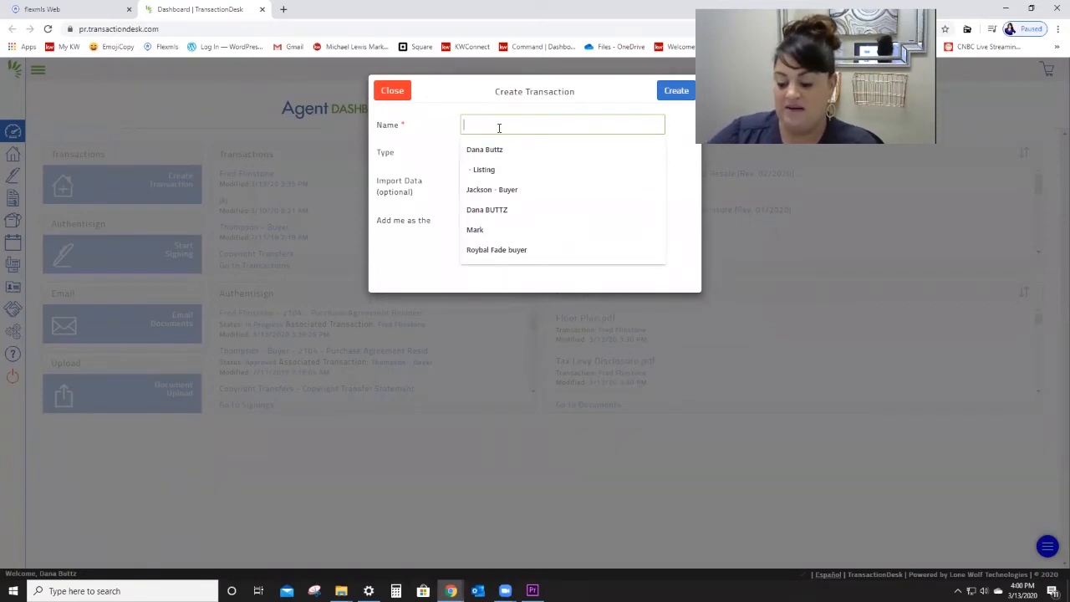
{"action": "type", "text": "Te"}
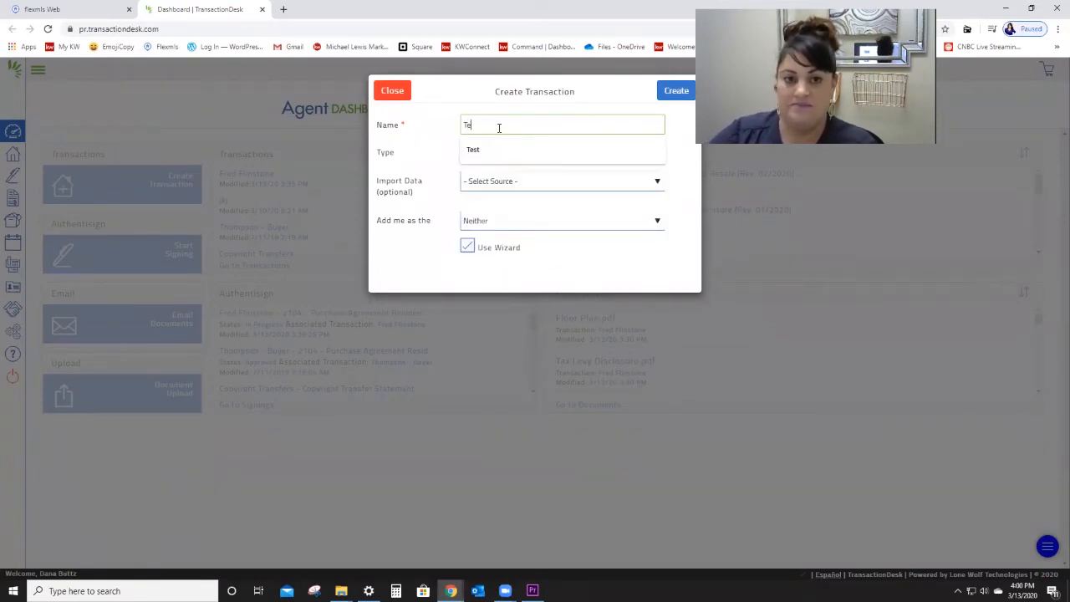
{"action": "type", "text": "st"}
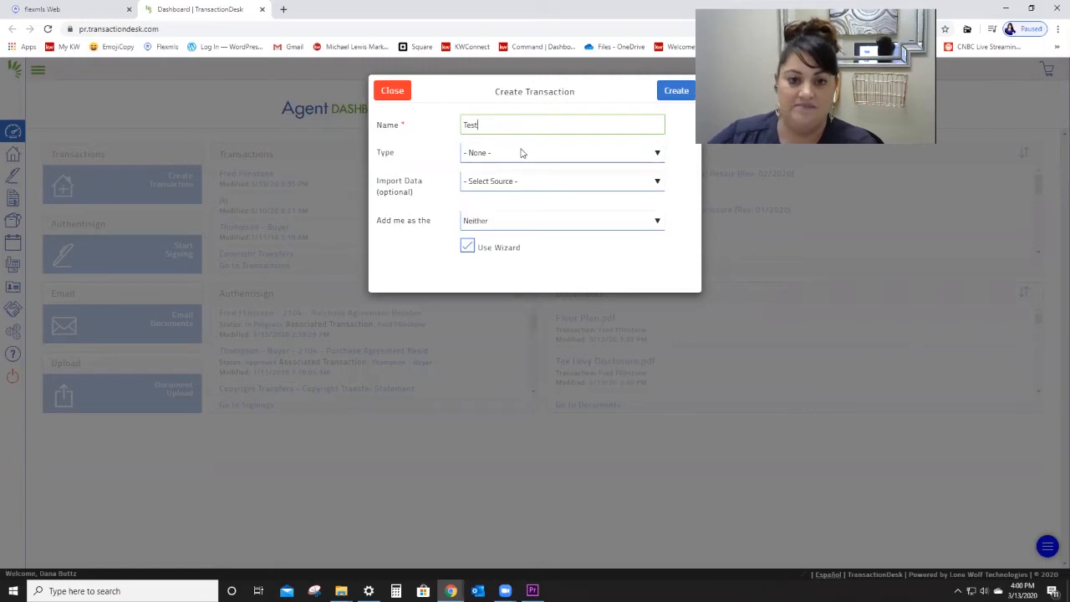
{"action": "left_click", "coordinate": [521, 152]}
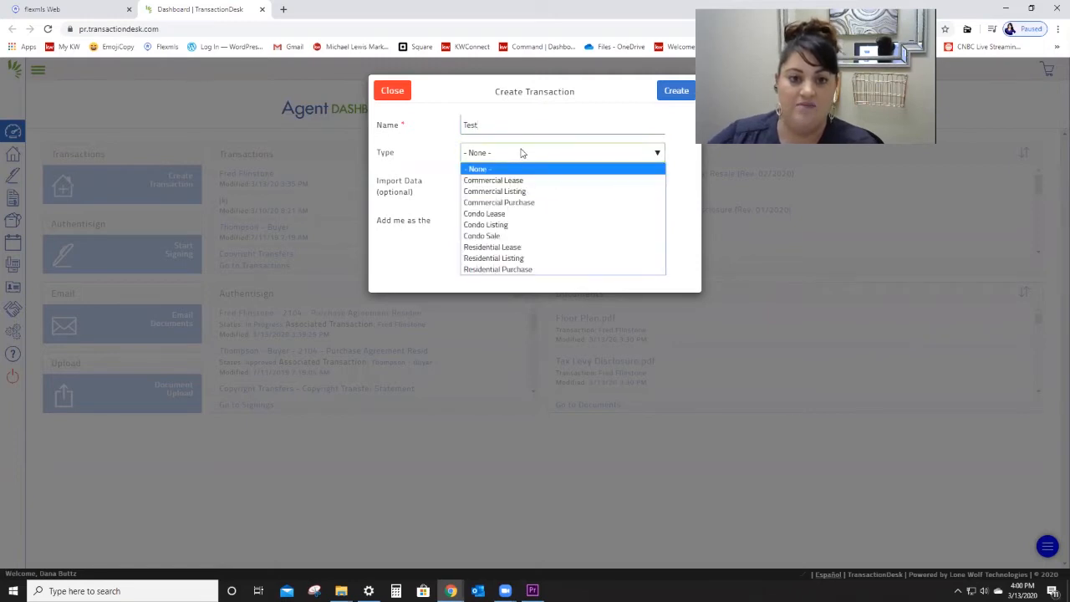
{"action": "left_click", "coordinate": [551, 270]}
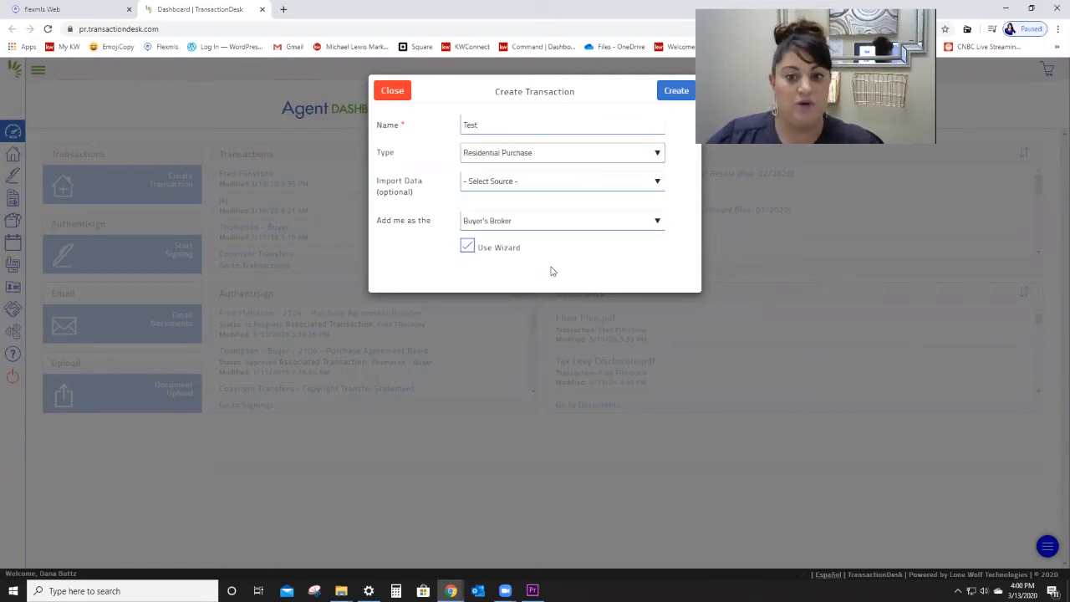
{"action": "left_click", "coordinate": [532, 183]}
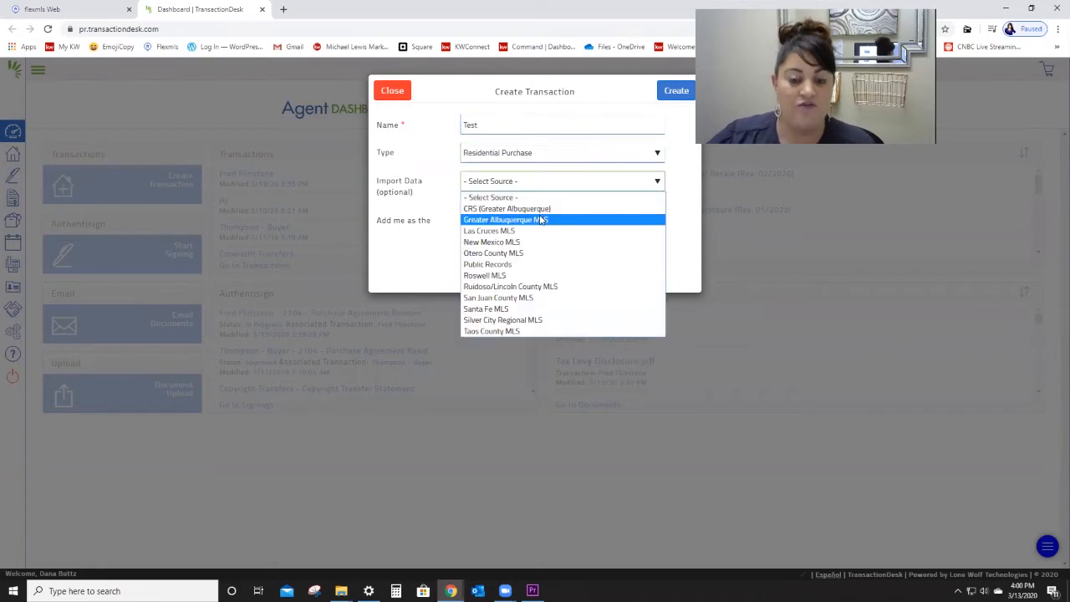
{"action": "left_click", "coordinate": [539, 219]}
{"action": "left_click", "coordinate": [521, 219]}
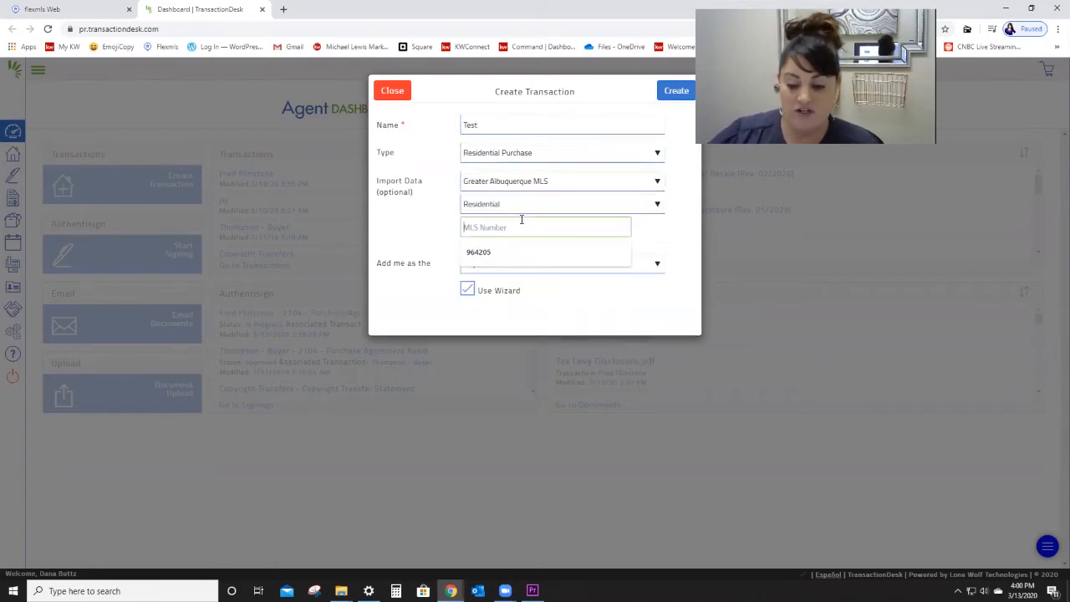
{"action": "left_click", "coordinate": [500, 255]}
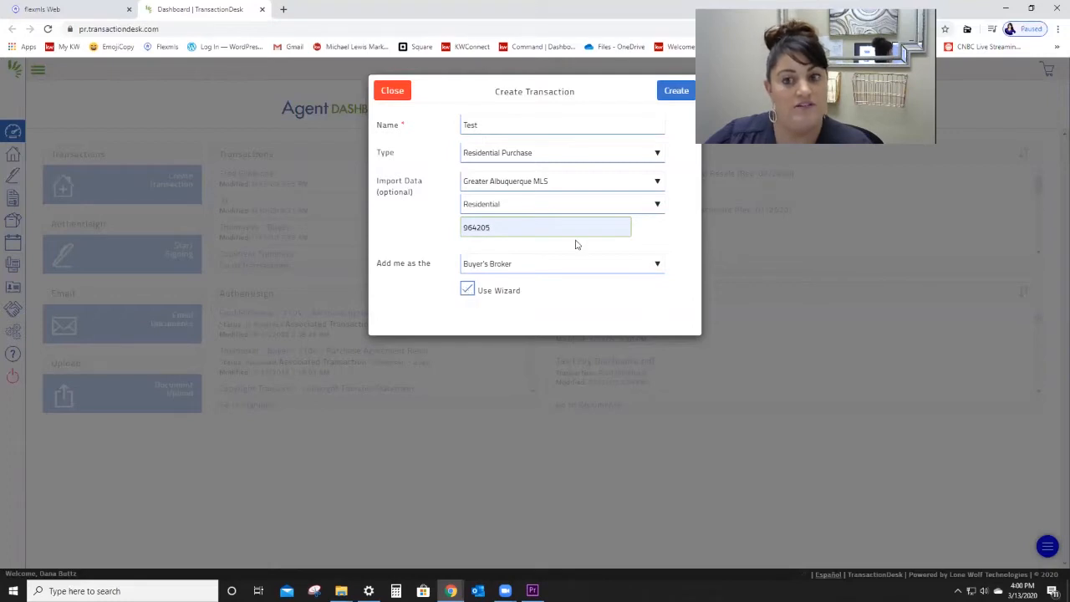
{"action": "left_click", "coordinate": [681, 99]}
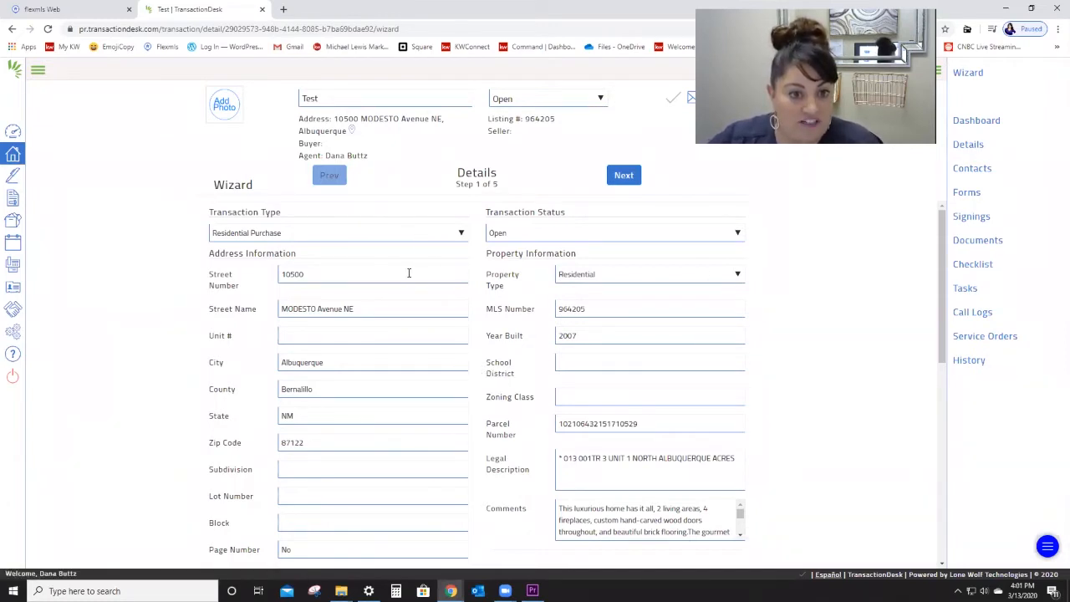
Step: Enter the 1300000 purchase price in the Details step
{"action": "scroll", "coordinate": [402, 294], "scroll_direction": "down", "scroll_amount": 1}
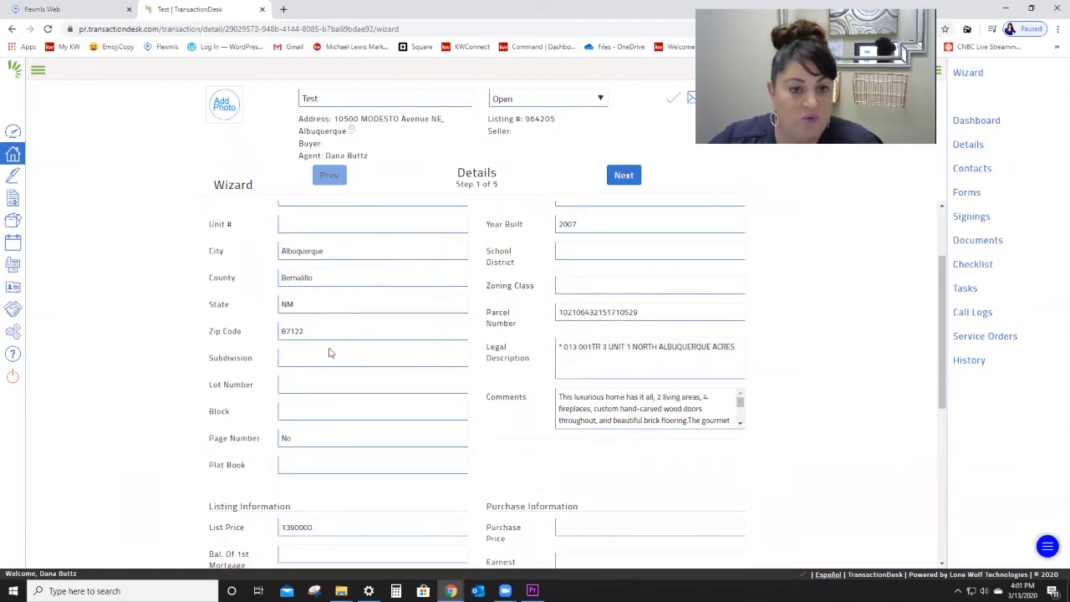
{"action": "scroll", "coordinate": [362, 359], "scroll_direction": "down", "scroll_amount": 1}
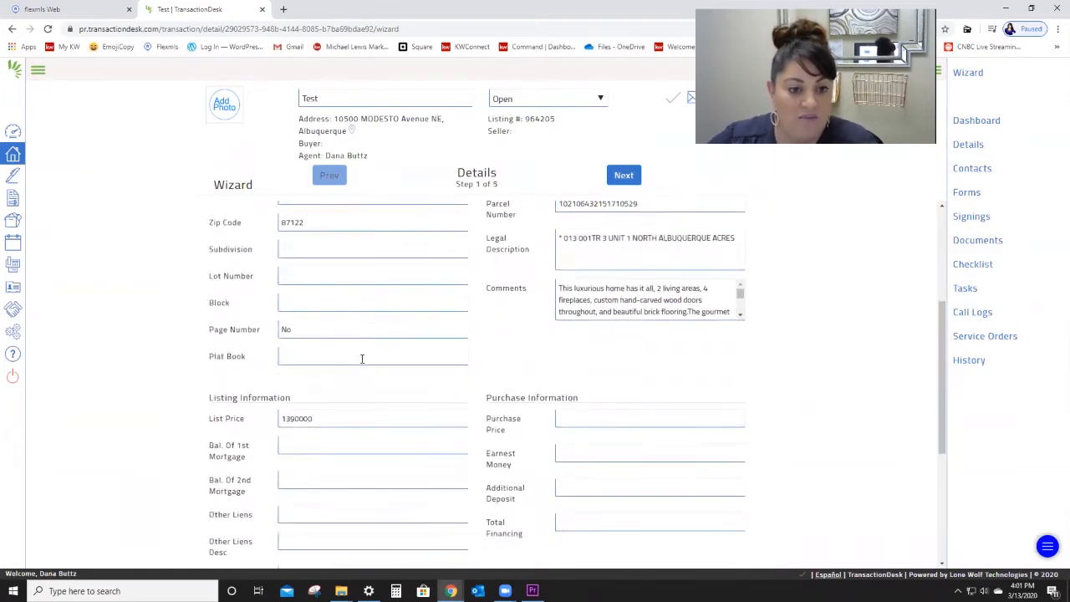
{"action": "scroll", "coordinate": [362, 359], "scroll_direction": "down", "scroll_amount": 1}
{"action": "scroll", "coordinate": [362, 358], "scroll_direction": "down", "scroll_amount": 2}
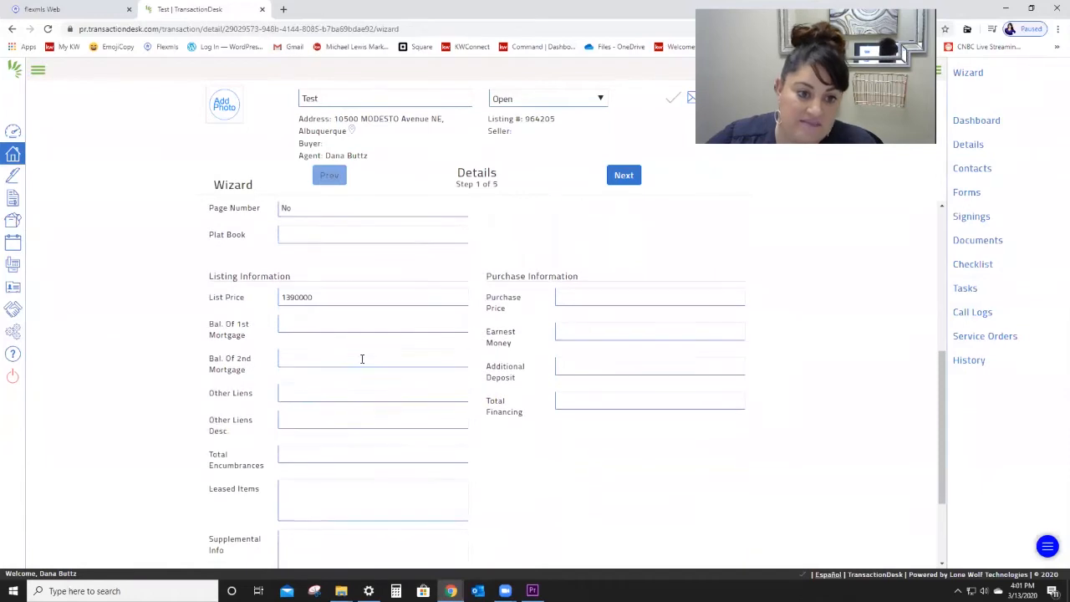
{"action": "scroll", "coordinate": [583, 407], "scroll_direction": "up", "scroll_amount": 2}
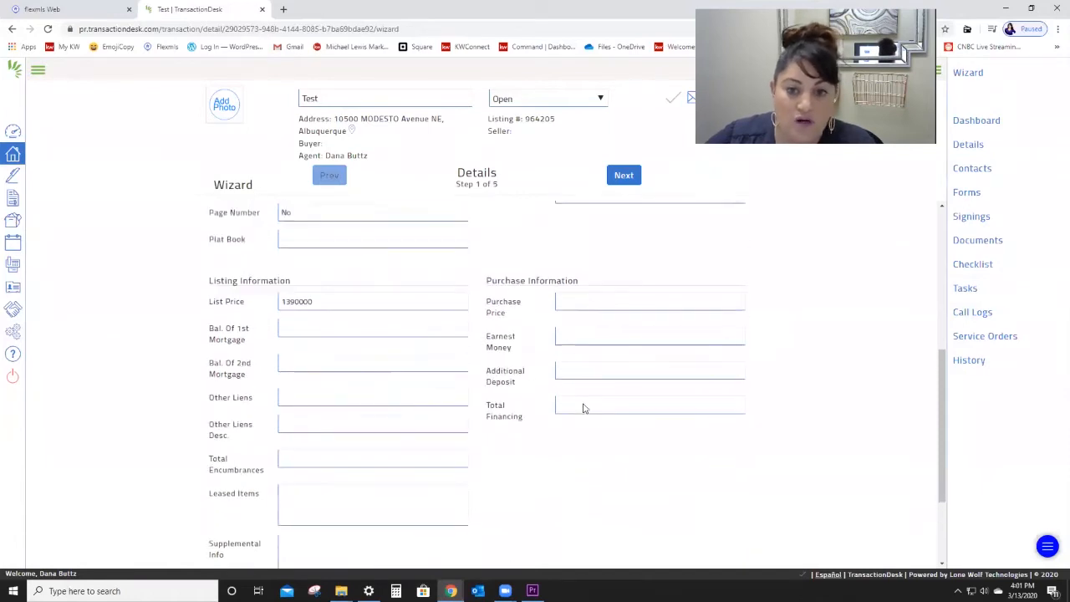
{"action": "left_click", "coordinate": [593, 410]}
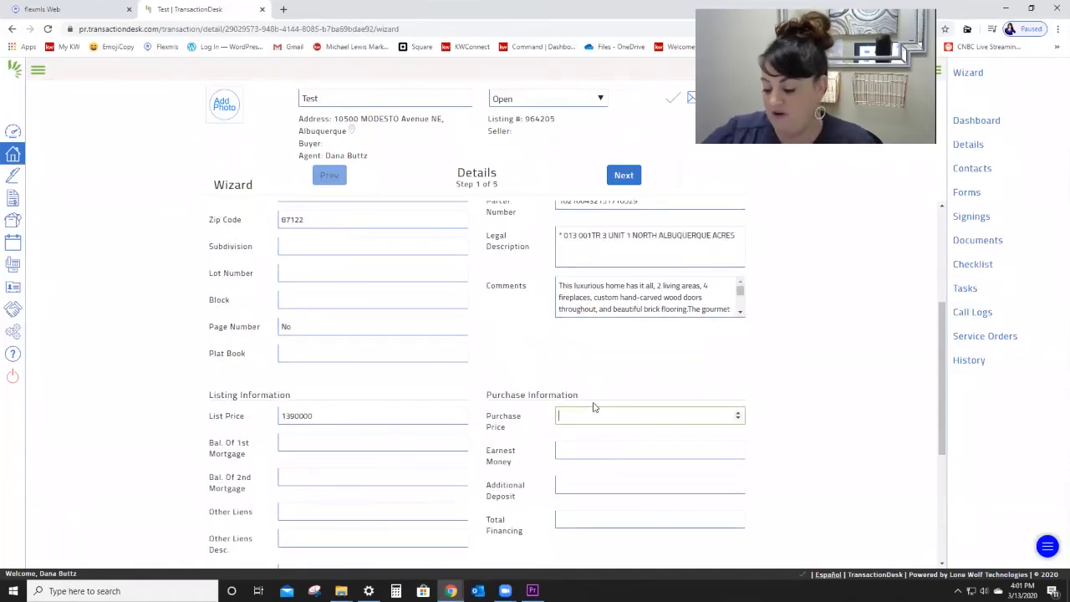
{"action": "type", "text": "1300000"}
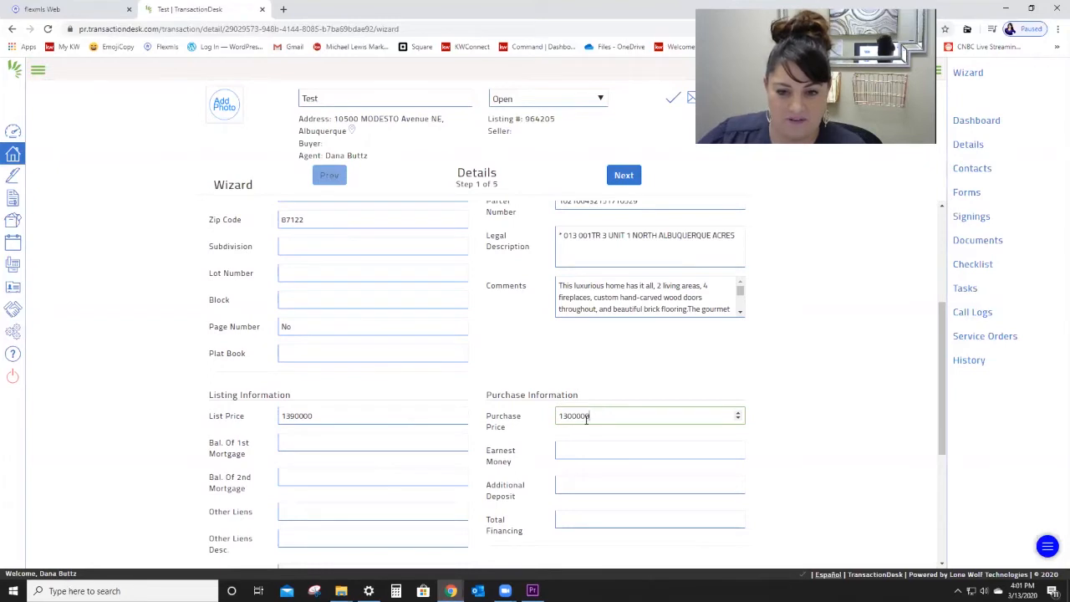
Step: Set the earnest money to 5000, replacing the first-entered 10000
{"action": "left_click", "coordinate": [620, 450]}
{"action": "type", "text": "10"}
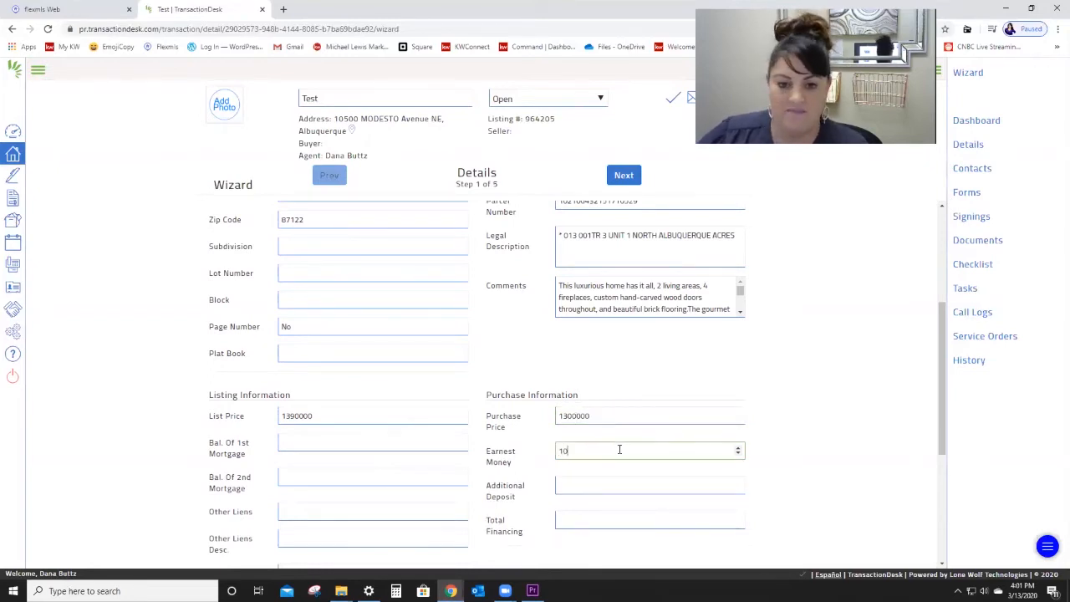
{"action": "type", "text": "000"}
{"action": "left_click", "coordinate": [723, 381]}
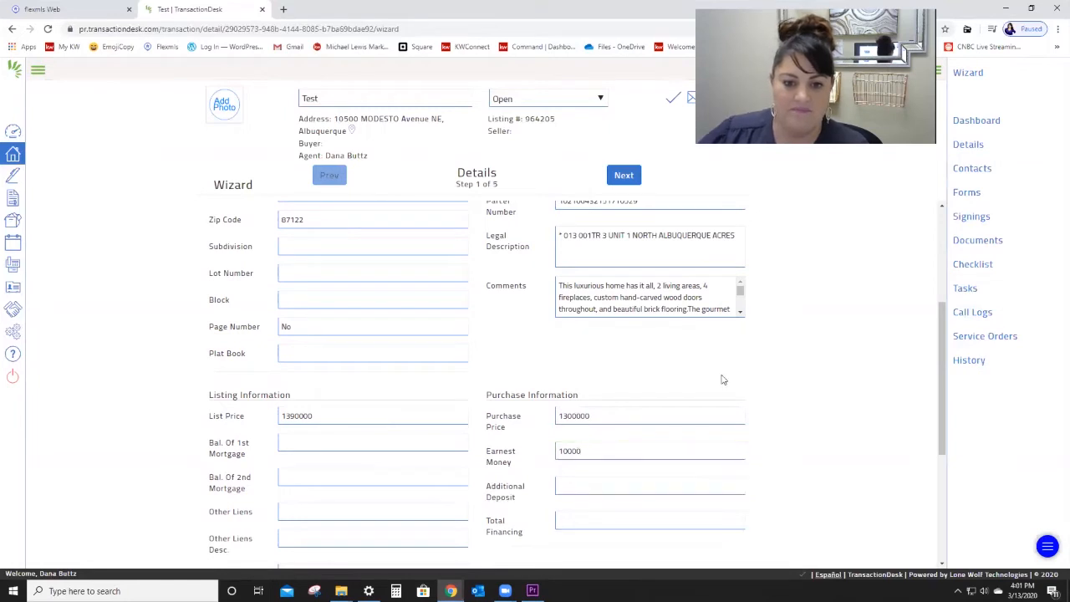
{"action": "double_click", "coordinate": [651, 452]}
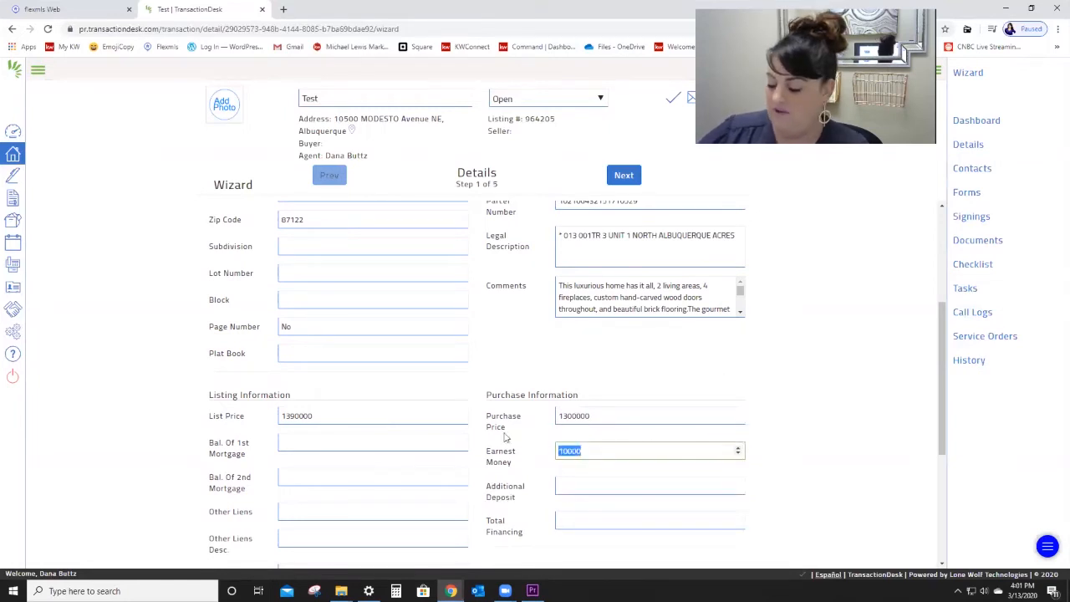
{"action": "type", "text": "5000"}
{"action": "left_click", "coordinate": [663, 371]}
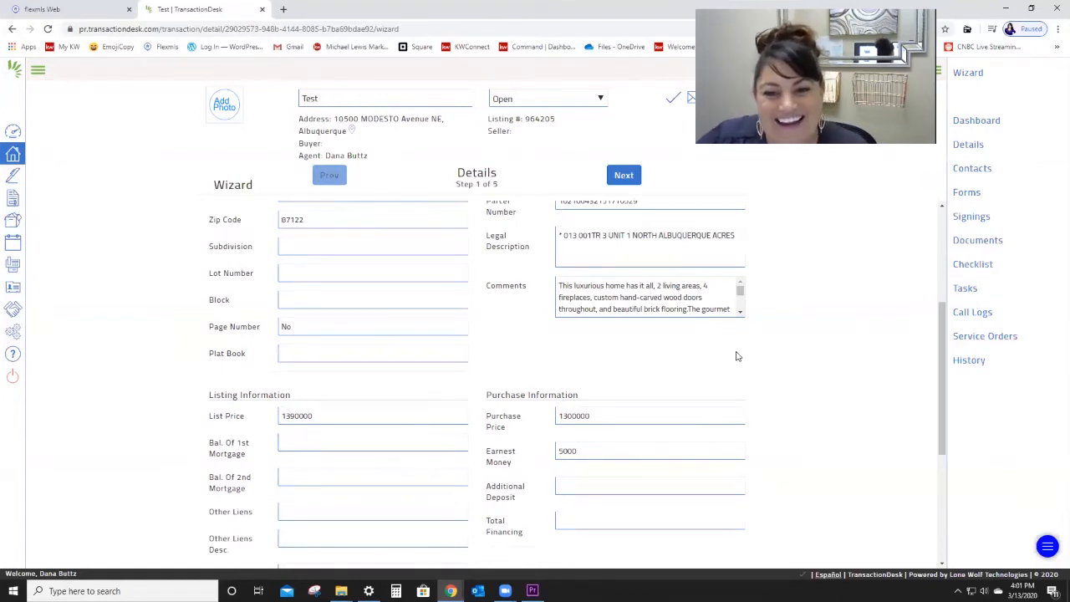
{"action": "scroll", "coordinate": [736, 357], "scroll_direction": "up", "scroll_amount": 2}
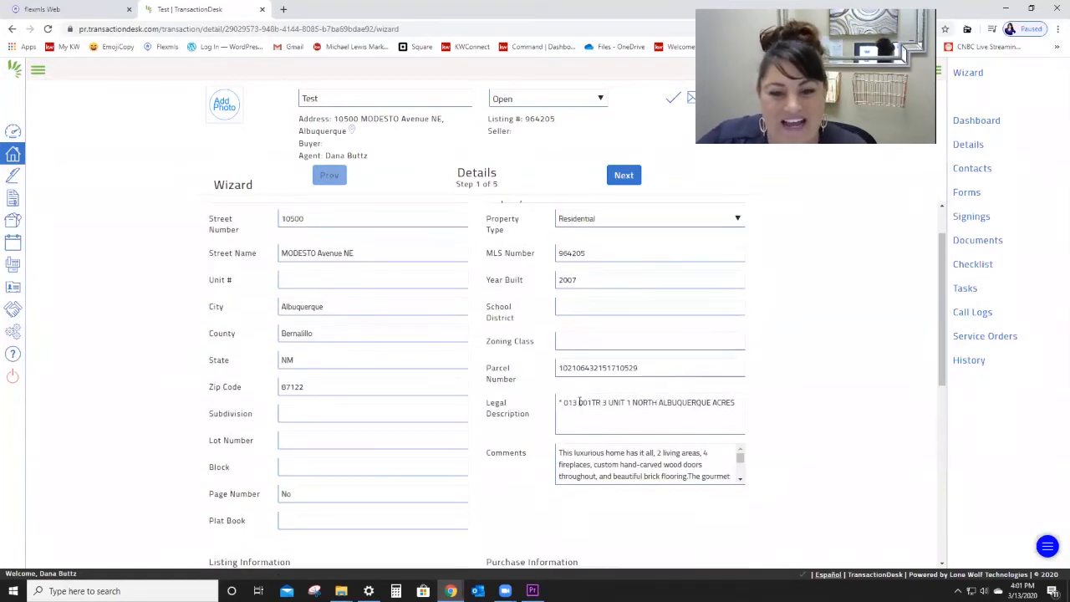
{"action": "scroll", "coordinate": [653, 394], "scroll_direction": "down", "scroll_amount": 3}
{"action": "scroll", "coordinate": [652, 395], "scroll_direction": "down", "scroll_amount": 2}
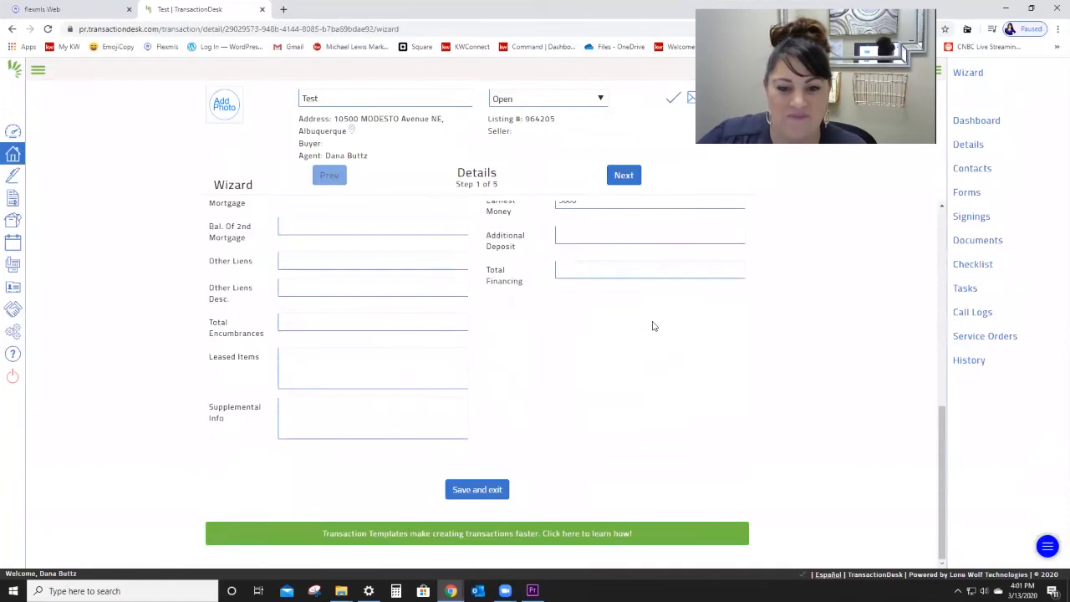
Step: Advance through Transaction Dates, checking the Expiration Date calendar, to the Contacts step
{"action": "left_click", "coordinate": [629, 180]}
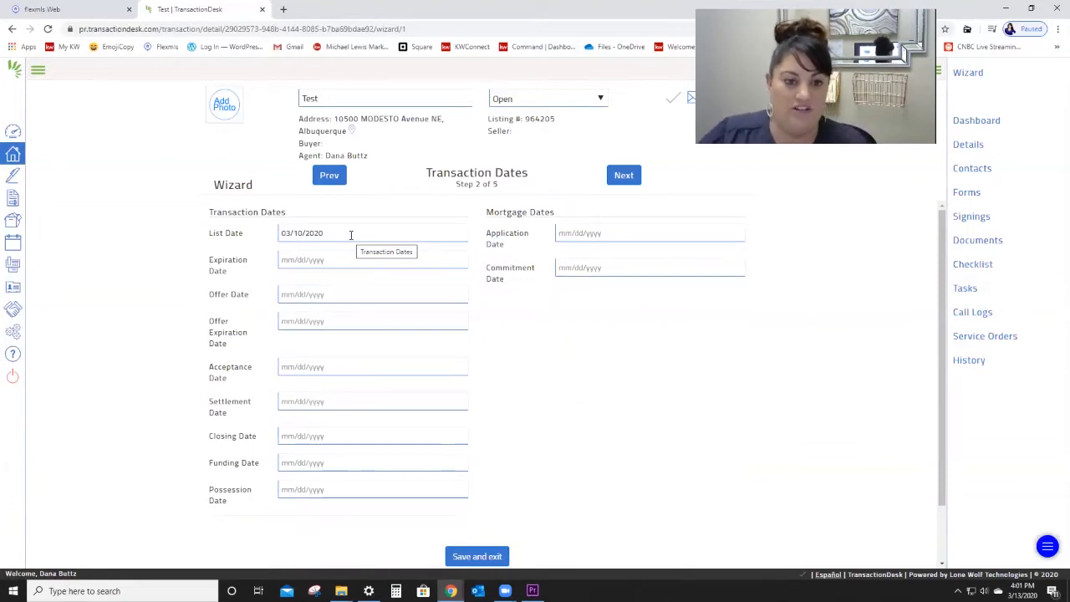
{"action": "left_click", "coordinate": [342, 259]}
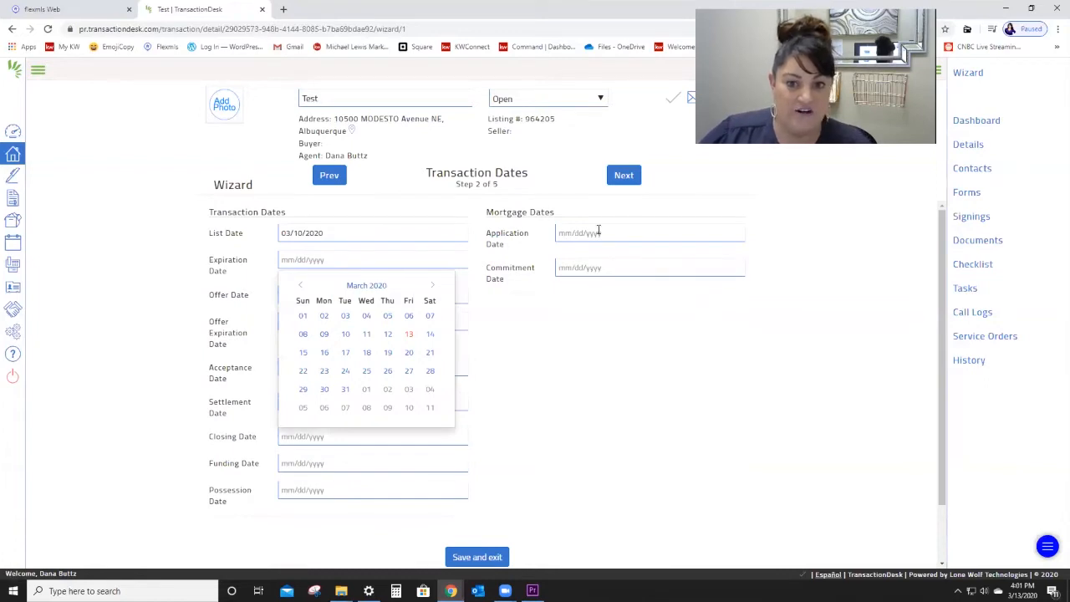
{"action": "left_click", "coordinate": [622, 177]}
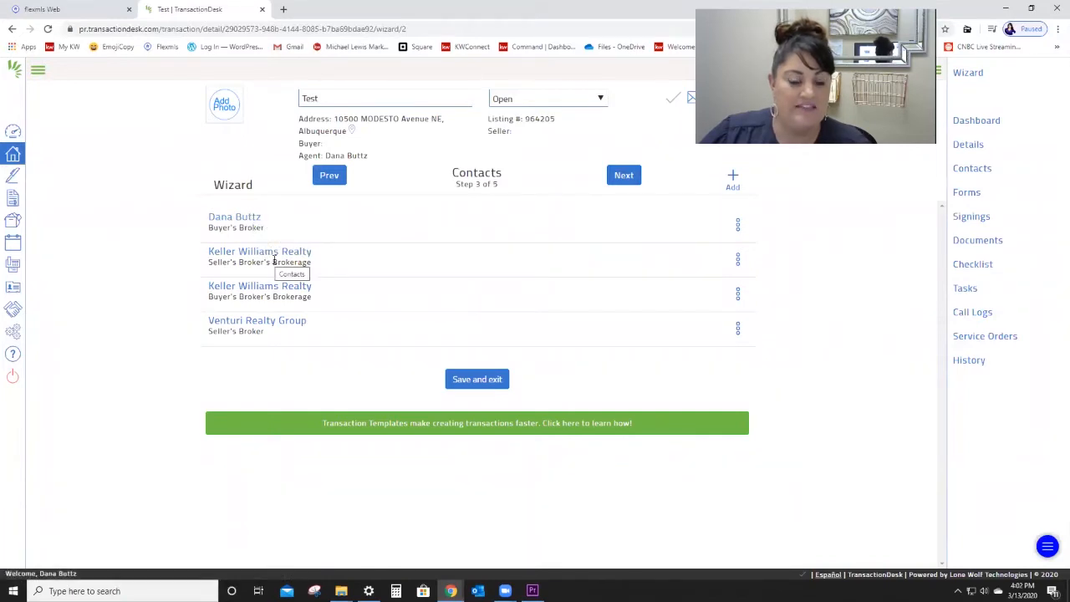
Step: Start a new transaction contact and set its type to Buyer
{"action": "left_click", "coordinate": [733, 178]}
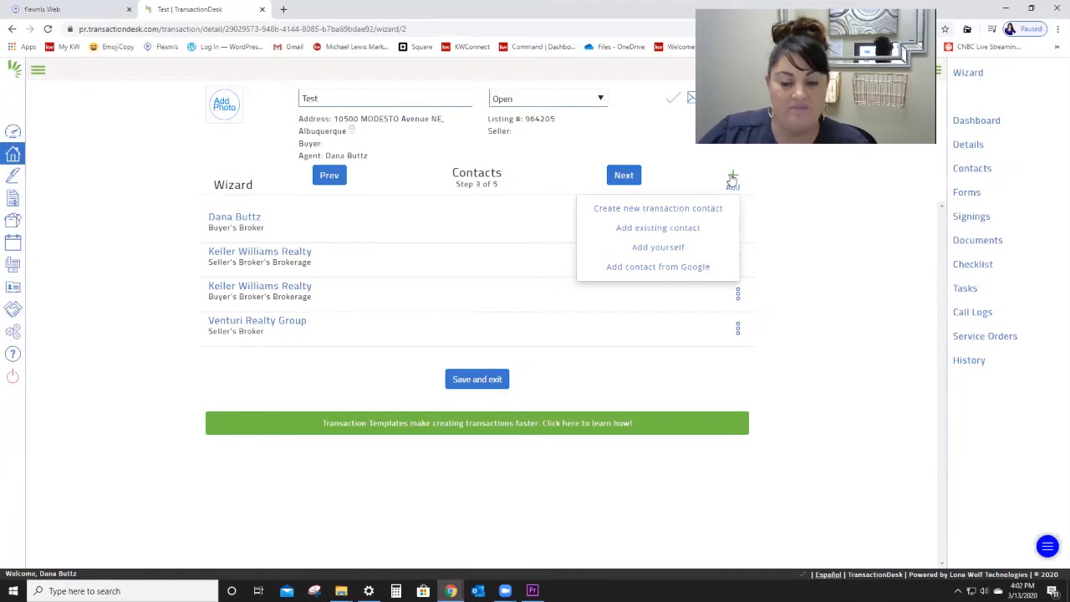
{"action": "left_click", "coordinate": [706, 212]}
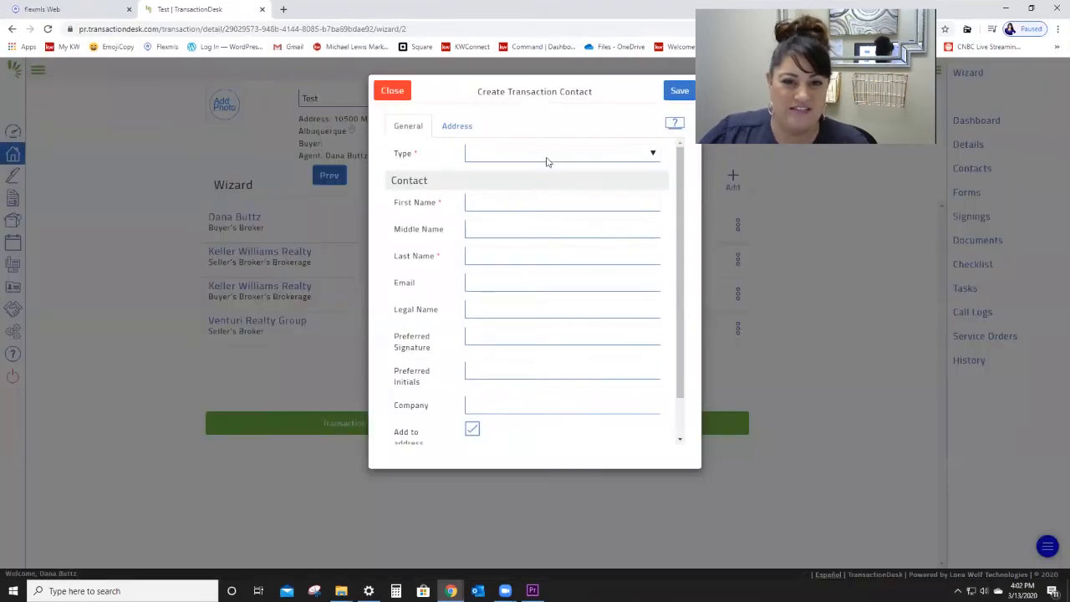
{"action": "left_click", "coordinate": [547, 159]}
{"action": "left_click", "coordinate": [549, 155]}
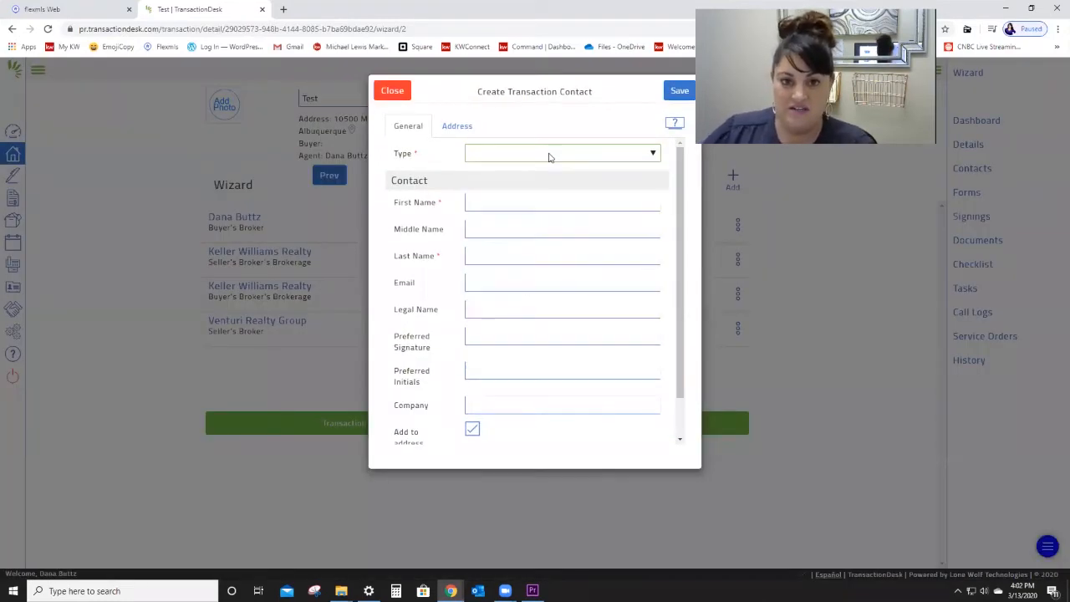
{"action": "key", "text": "t"}
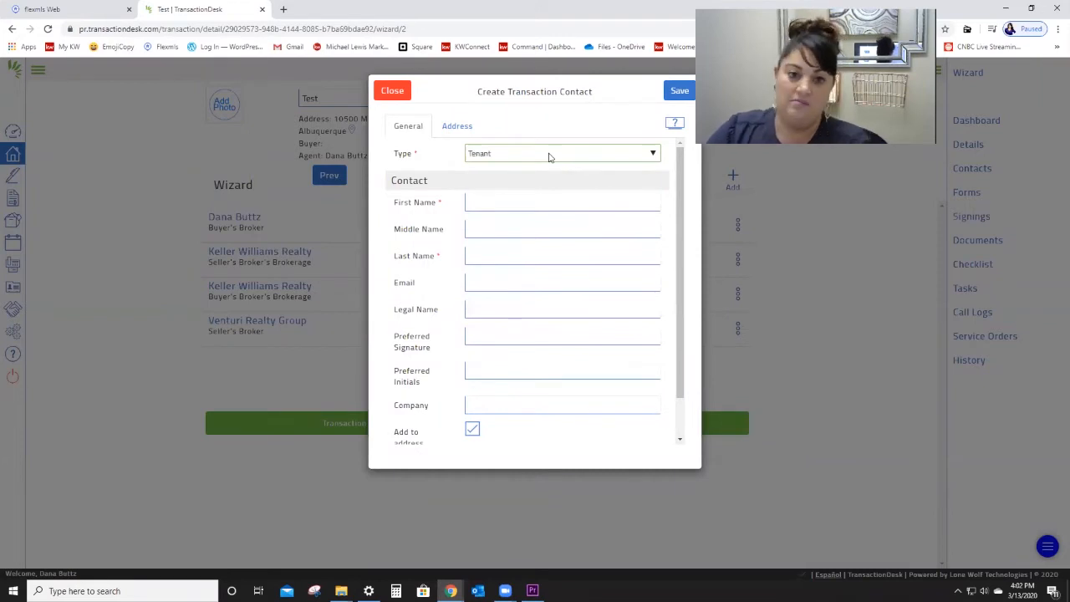
{"action": "left_click", "coordinate": [549, 155]}
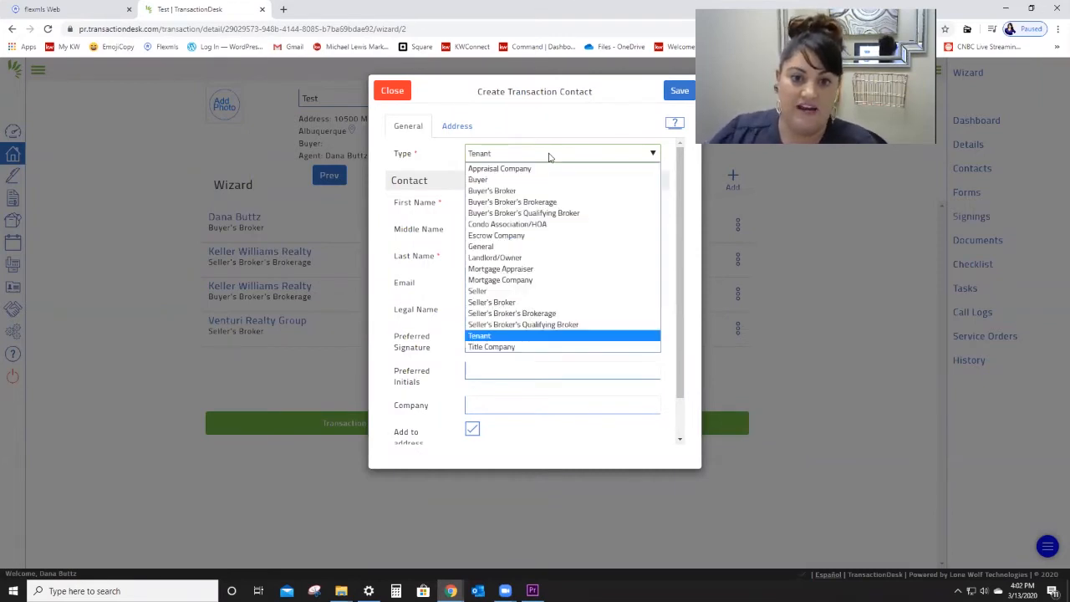
{"action": "left_click", "coordinate": [539, 180]}
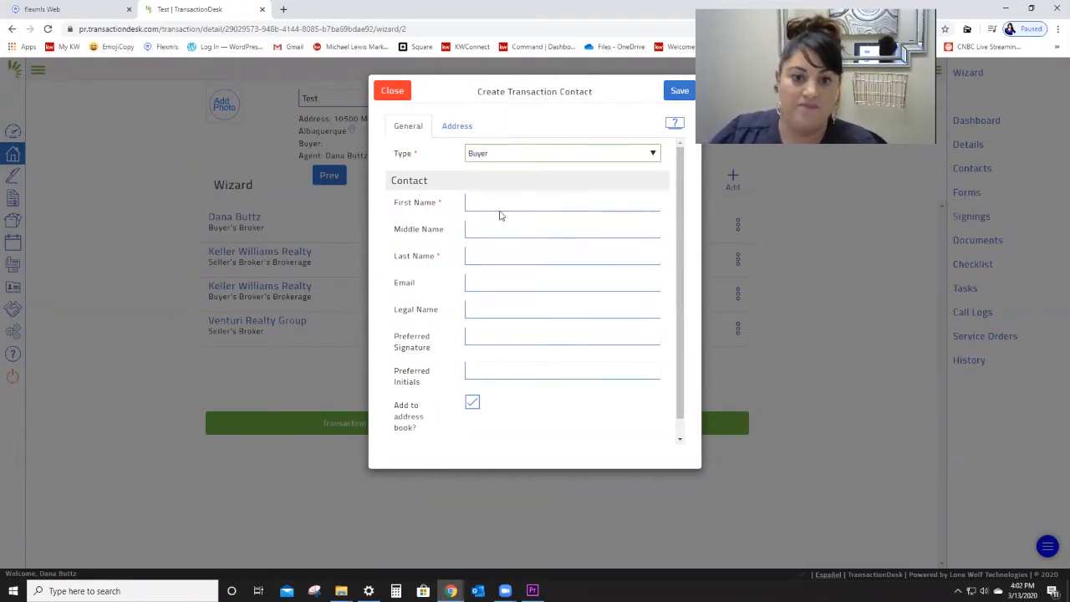
Step: Fill in the buyer's first name, last name and e-mail address
{"action": "left_click", "coordinate": [512, 201]}
{"action": "type", "text": "Ton"}
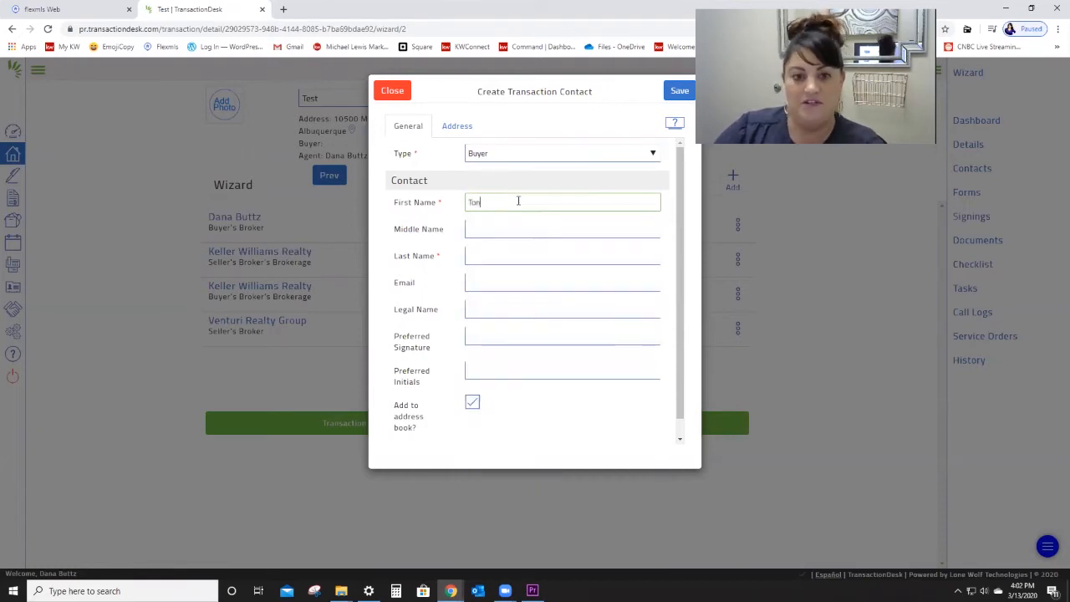
{"action": "key", "text": "Tab"}
{"action": "key", "text": "Tab"}
{"action": "type", "text": "St"}
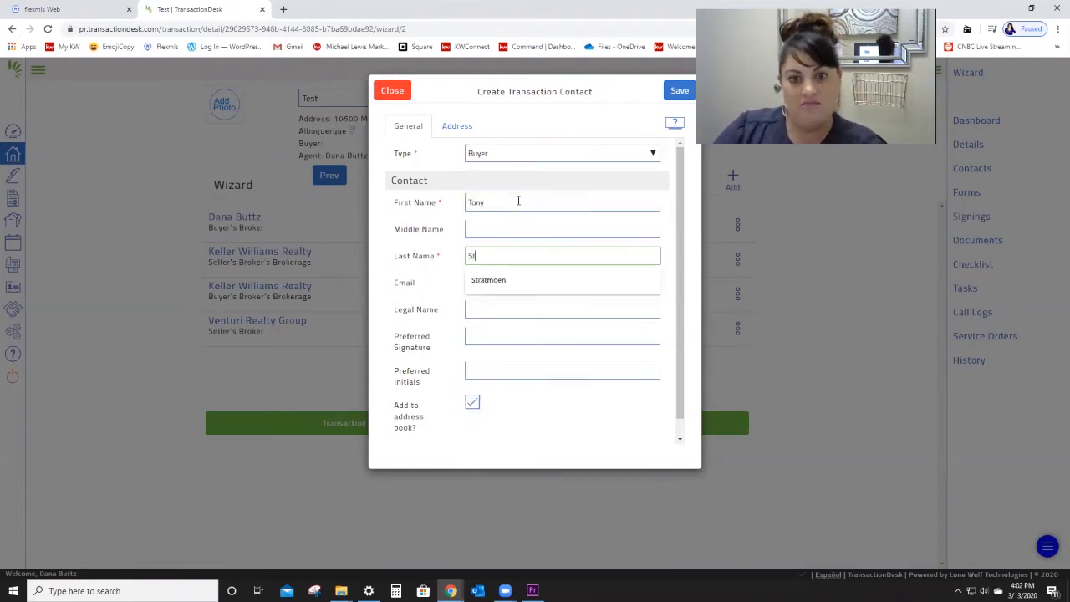
{"action": "type", "text": "ark"}
{"action": "key", "text": "Tab"}
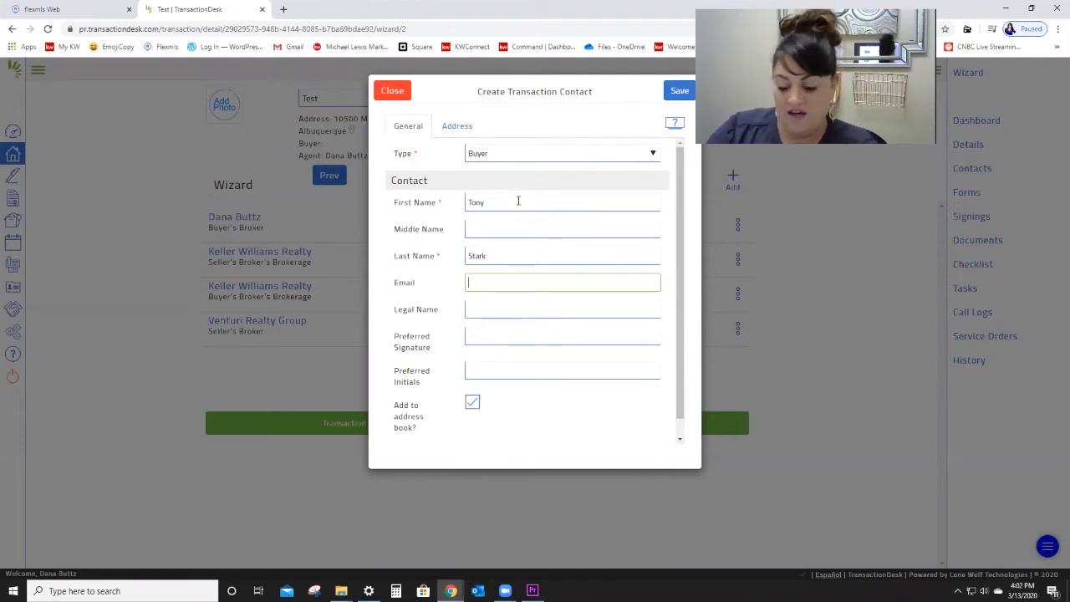
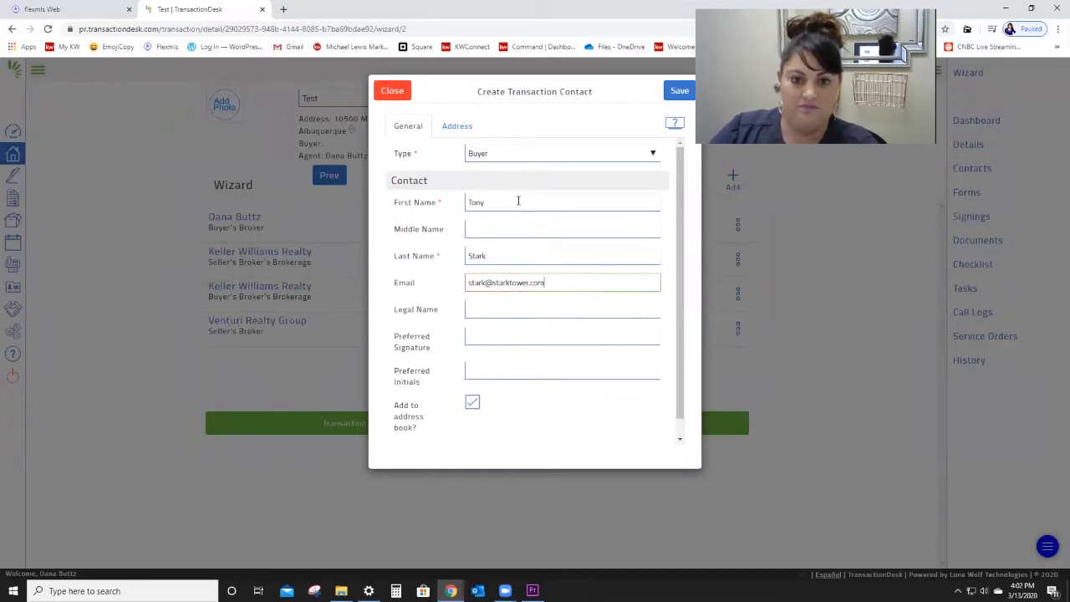
Step: Save the new buyer contact and advance the wizard to the Forms step
{"action": "left_click", "coordinate": [512, 311]}
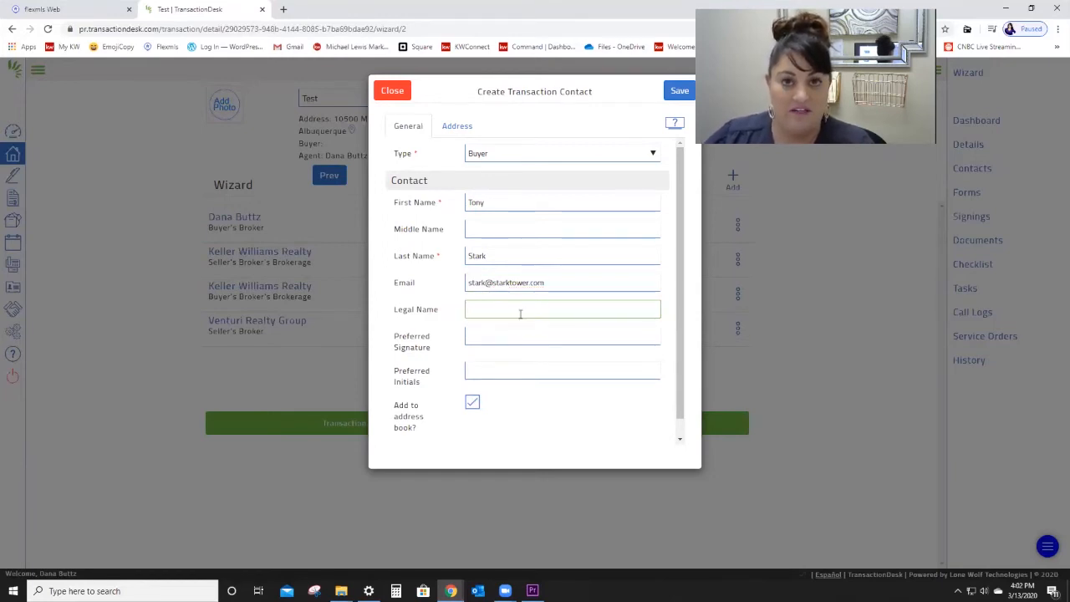
{"action": "left_click", "coordinate": [494, 228]}
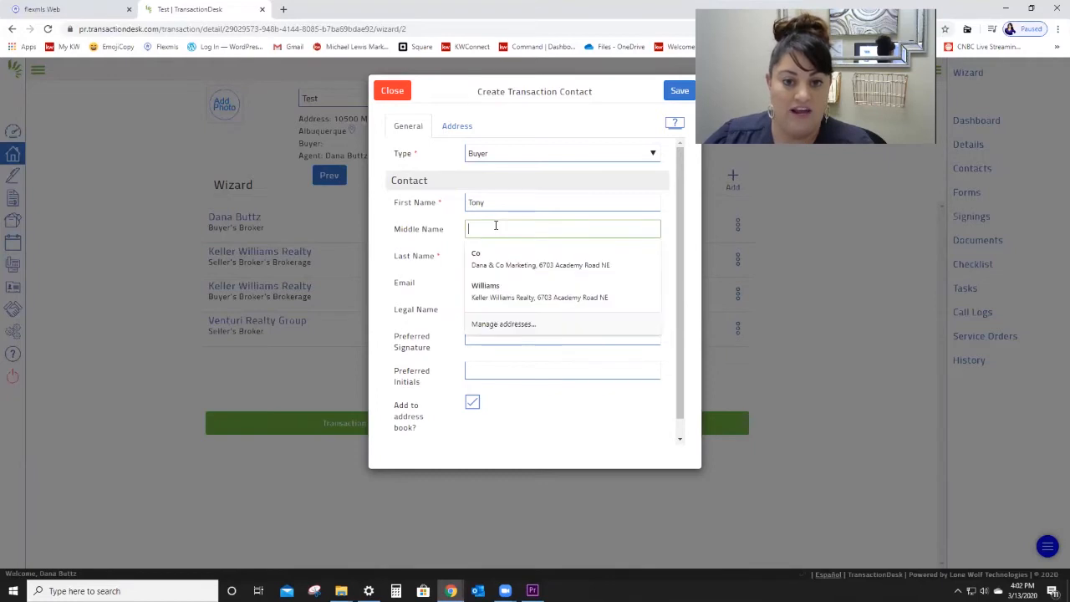
{"action": "left_click", "coordinate": [493, 352]}
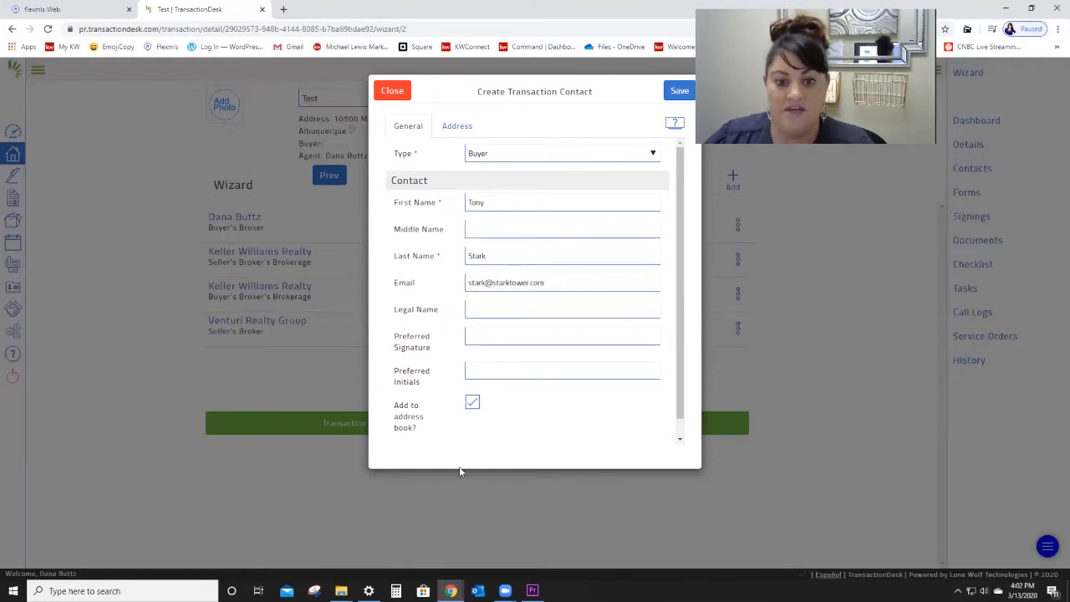
{"action": "left_click", "coordinate": [680, 90]}
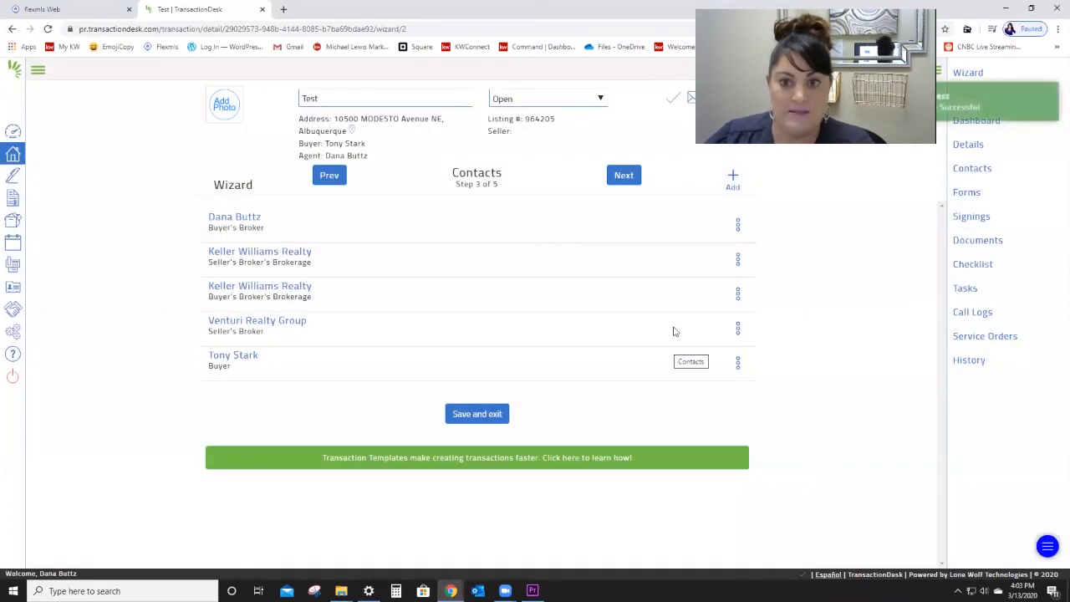
{"action": "left_click", "coordinate": [629, 177]}
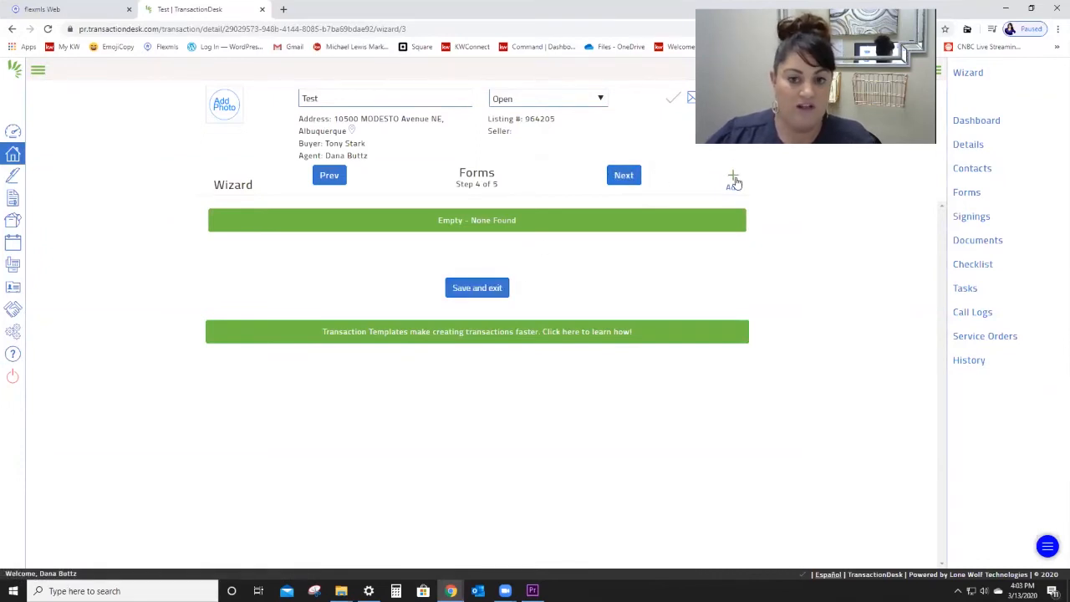
Step: Exit the wizard and add form 1205 Buyer Broker Agreement - Agency Addendum from Purchase forms
{"action": "left_click", "coordinate": [476, 287]}
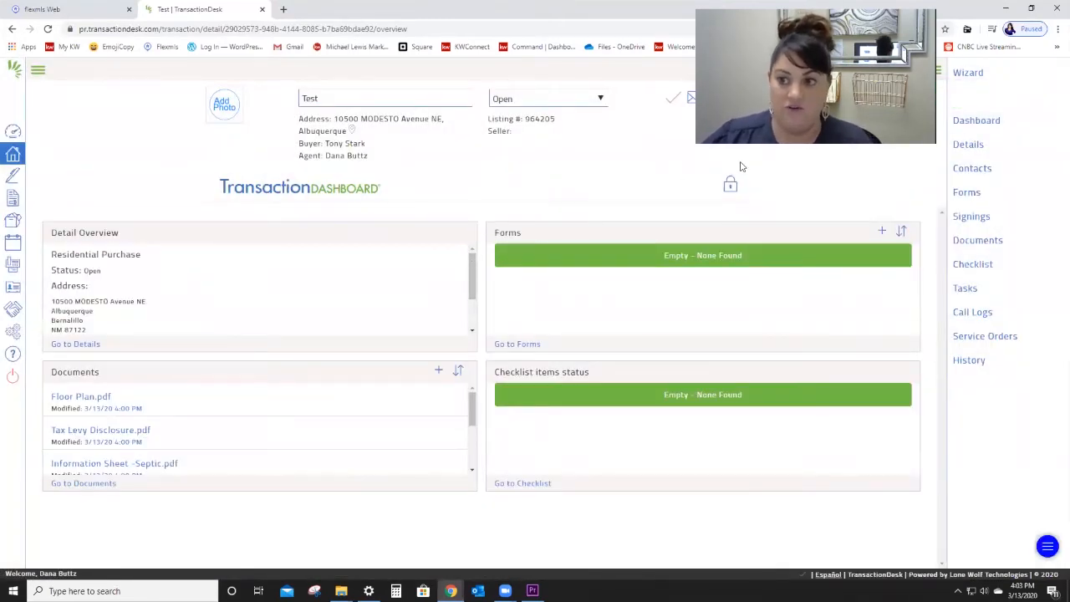
{"action": "left_click", "coordinate": [968, 193]}
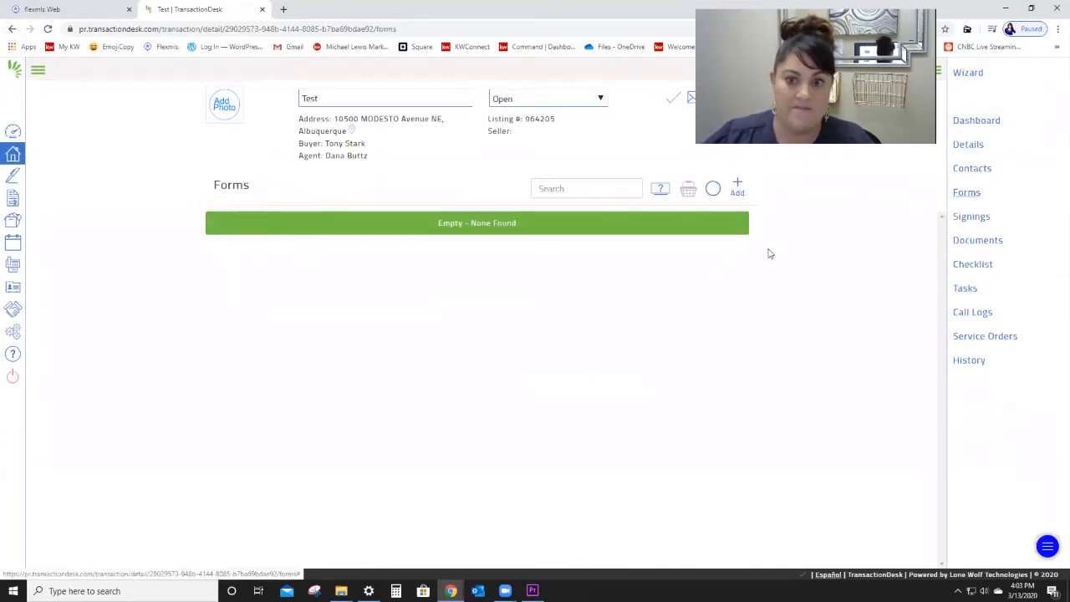
{"action": "left_click", "coordinate": [737, 189]}
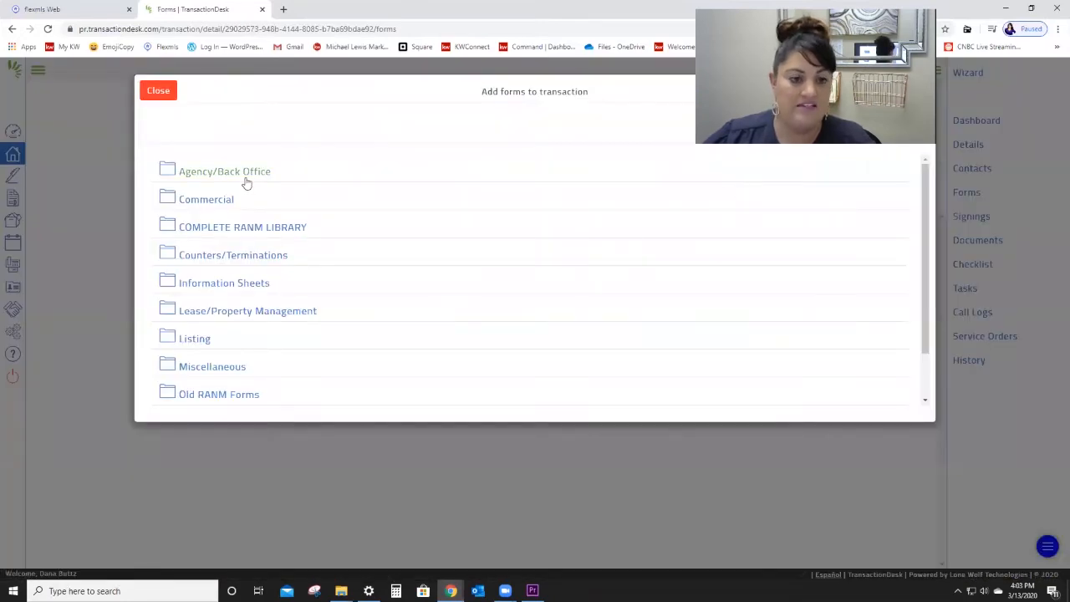
{"action": "scroll", "coordinate": [247, 182], "scroll_direction": "down", "scroll_amount": 1}
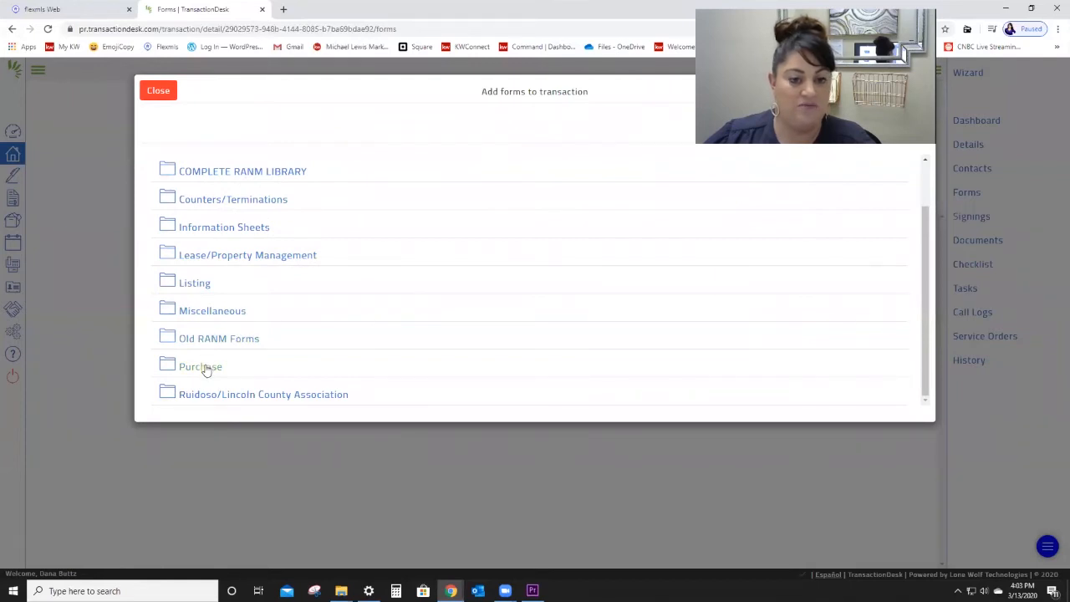
{"action": "left_click", "coordinate": [276, 365]}
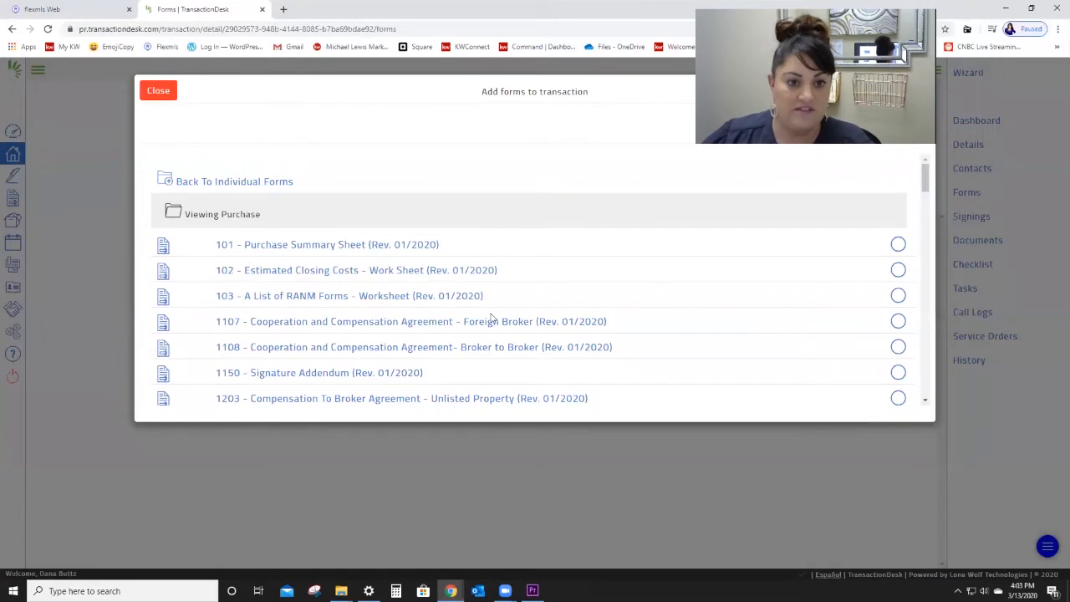
{"action": "scroll", "coordinate": [491, 318], "scroll_direction": "down", "scroll_amount": 2}
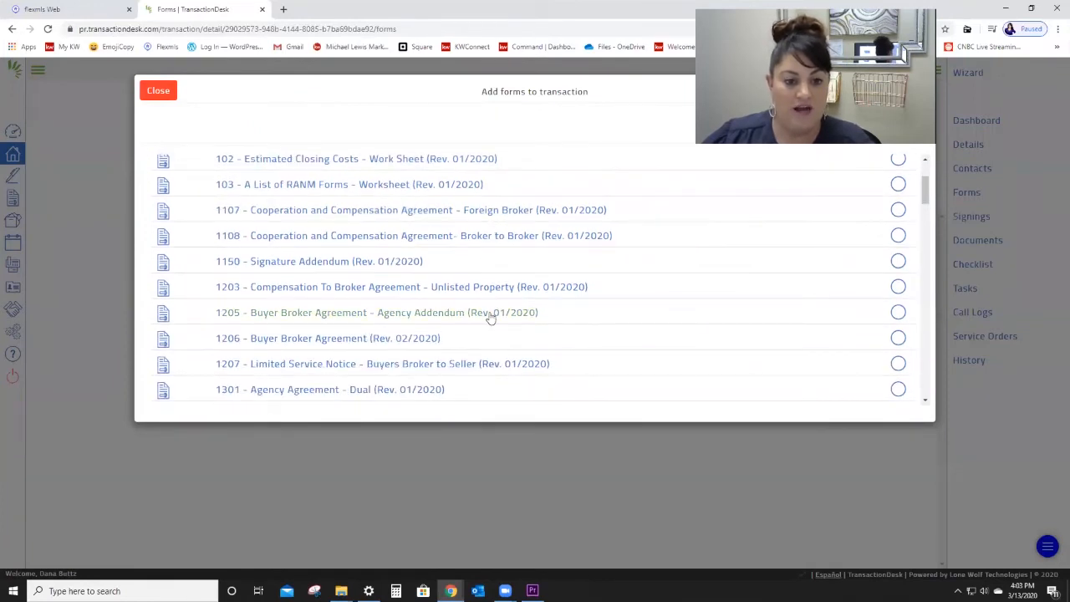
{"action": "left_click", "coordinate": [492, 316]}
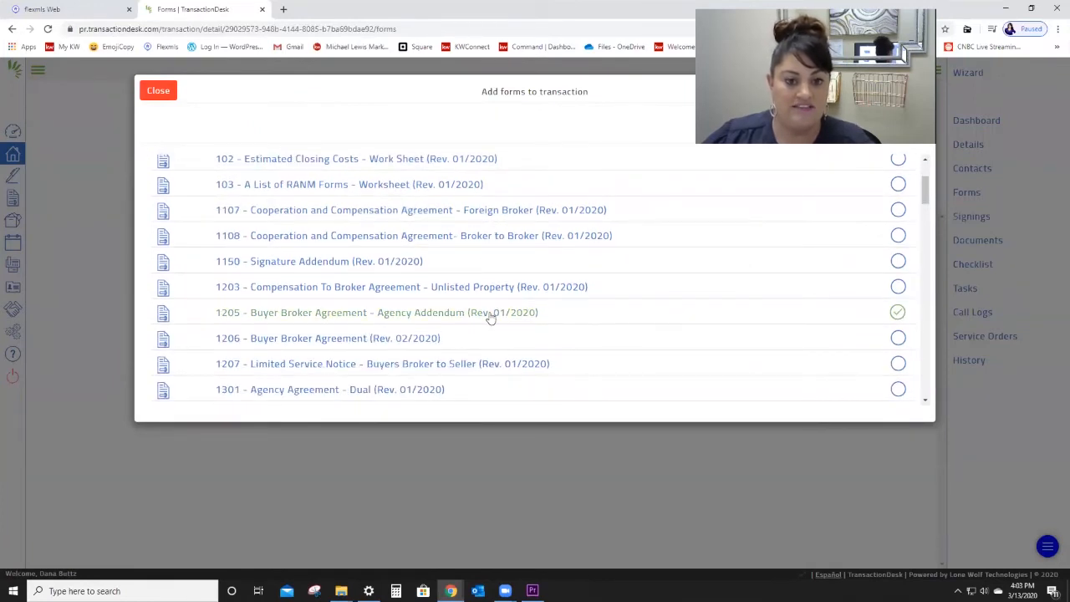
{"action": "scroll", "coordinate": [857, 297], "scroll_direction": "up", "scroll_amount": 3}
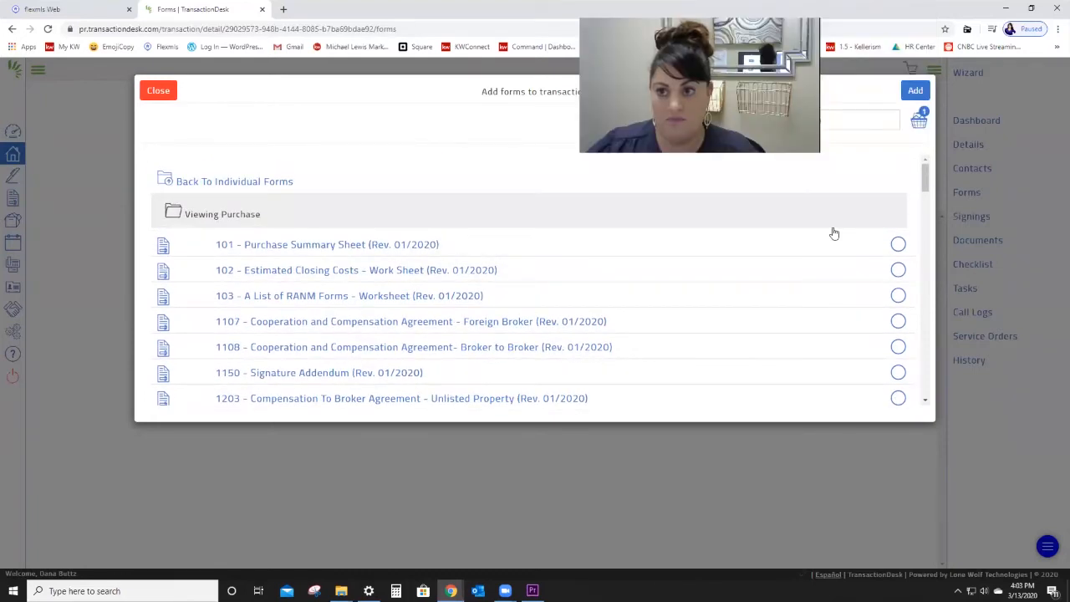
{"action": "left_click", "coordinate": [915, 92]}
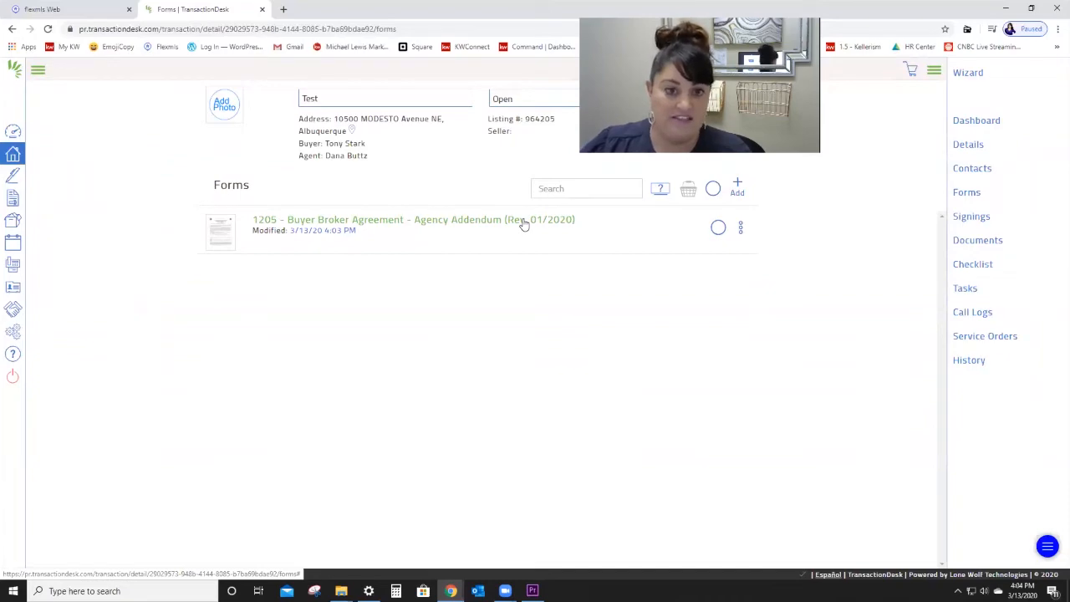
Step: Open the 1205 addendum, date the agreement March 13, 2020, and scroll through it
{"action": "left_click", "coordinate": [525, 221]}
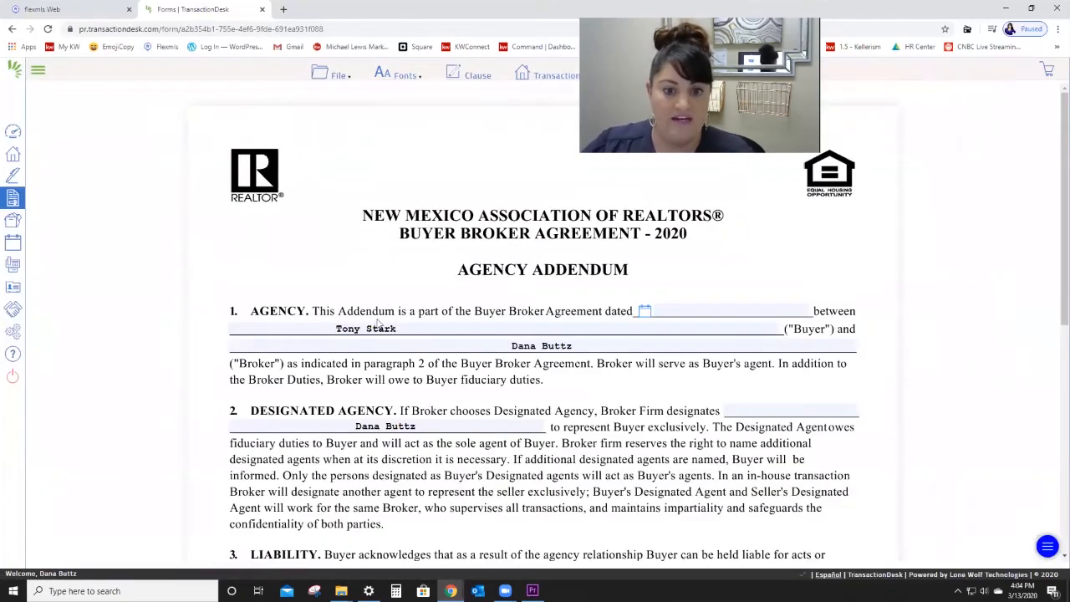
{"action": "left_click", "coordinate": [644, 311]}
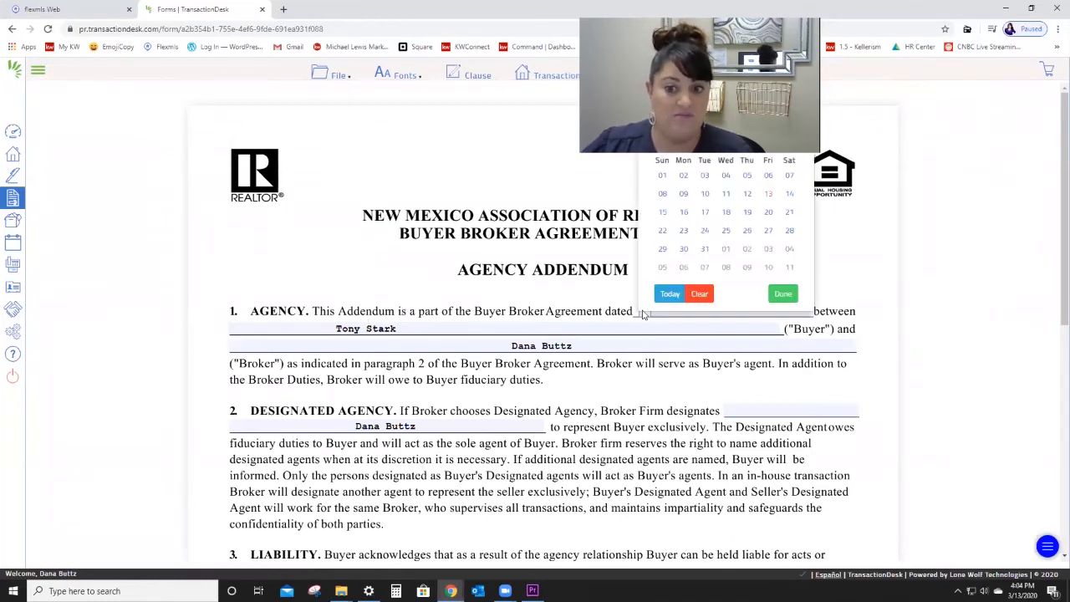
{"action": "left_click", "coordinate": [768, 193]}
{"action": "scroll", "coordinate": [685, 384], "scroll_direction": "down", "scroll_amount": 3}
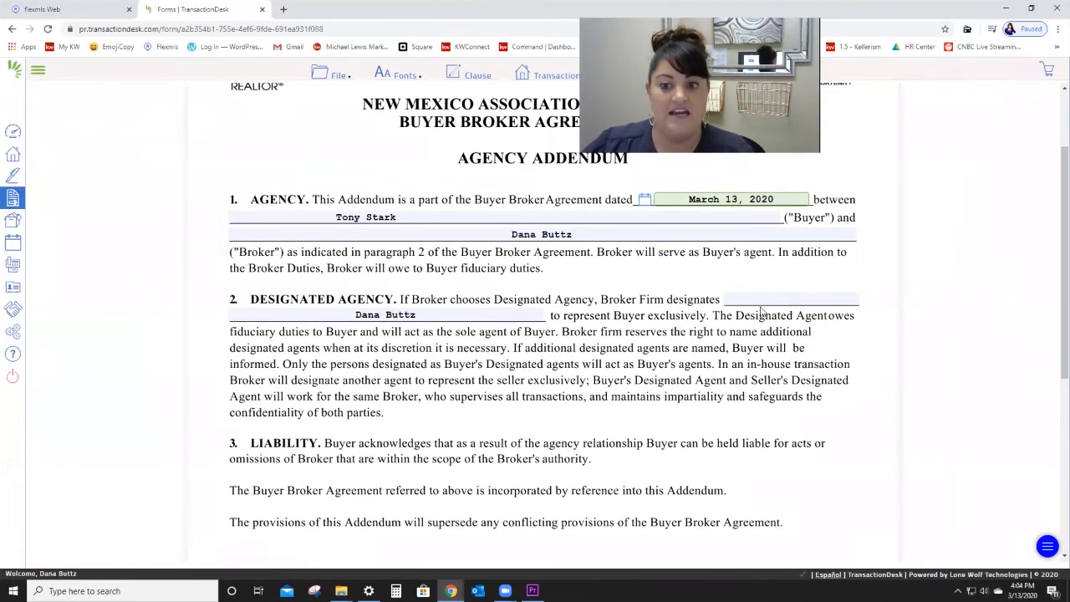
{"action": "scroll", "coordinate": [642, 386], "scroll_direction": "down", "scroll_amount": 7}
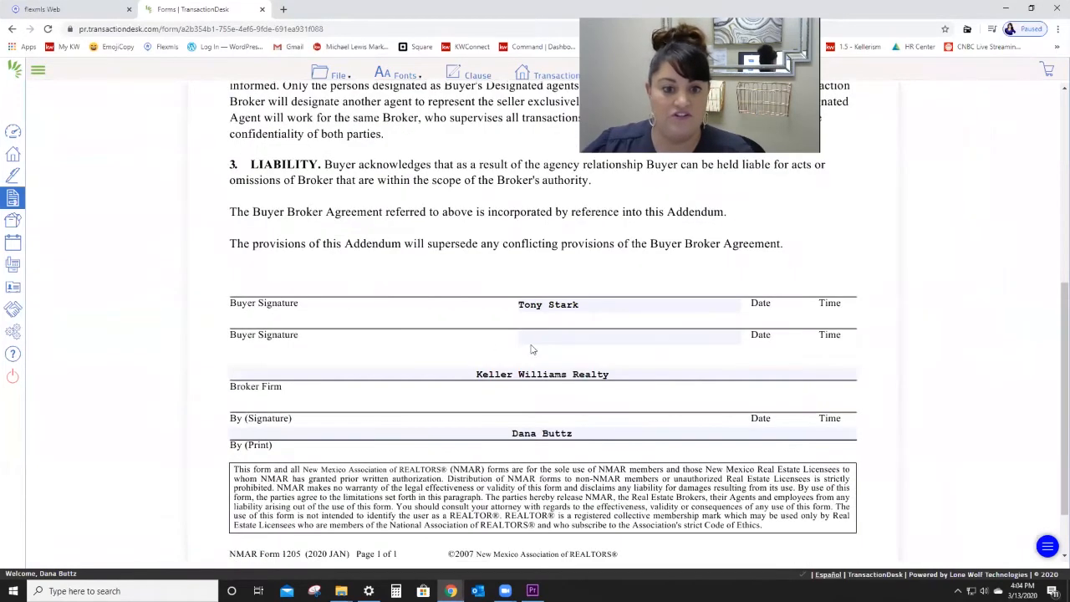
{"action": "scroll", "coordinate": [485, 387], "scroll_direction": "up", "scroll_amount": 6}
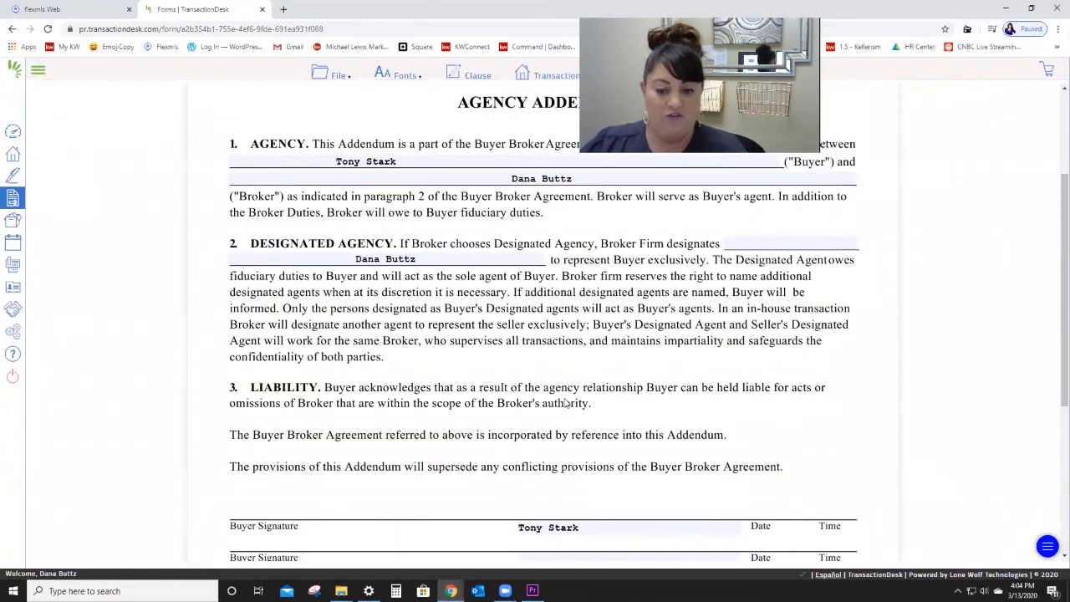
{"action": "scroll", "coordinate": [577, 403], "scroll_direction": "up", "scroll_amount": 5}
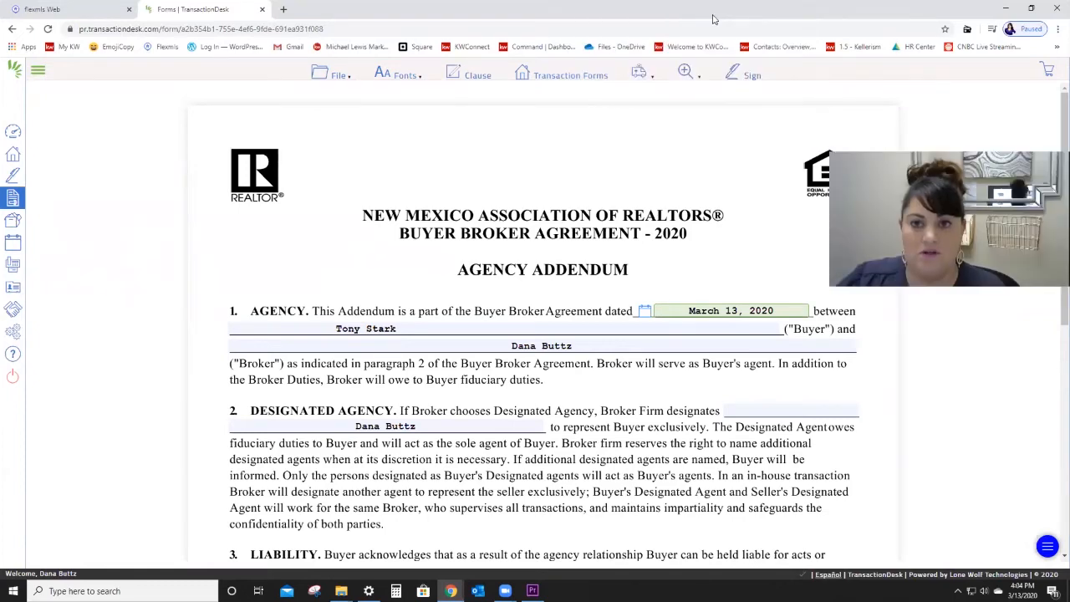
Step: Start an Authentisign signing for form 1205 with the selling agent and buyer as participants
{"action": "left_click", "coordinate": [733, 77]}
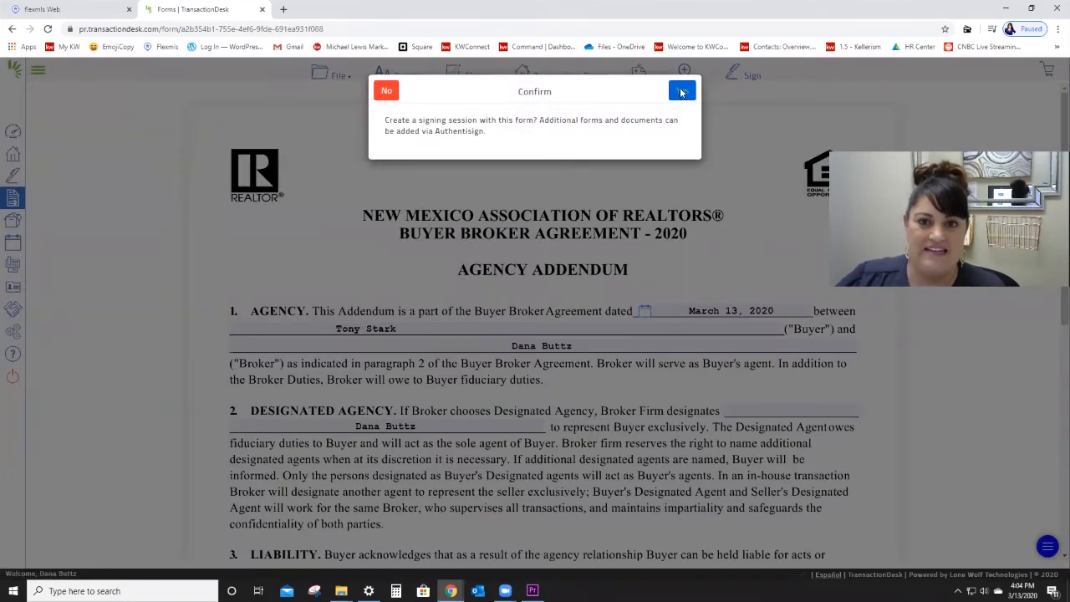
{"action": "left_click", "coordinate": [682, 91]}
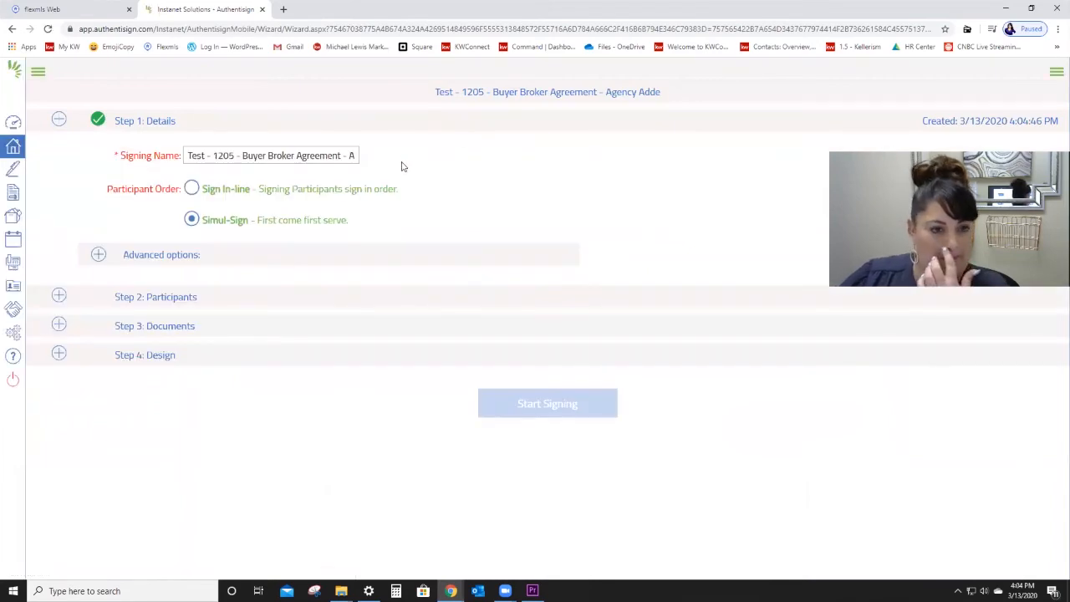
{"action": "left_click", "coordinate": [180, 301]}
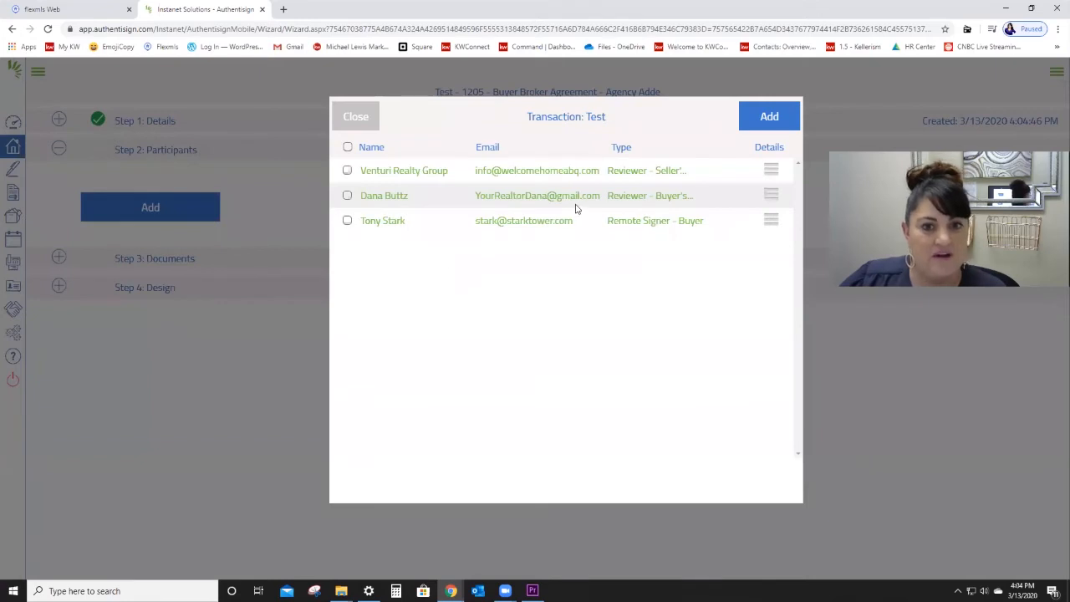
{"action": "left_click", "coordinate": [348, 195]}
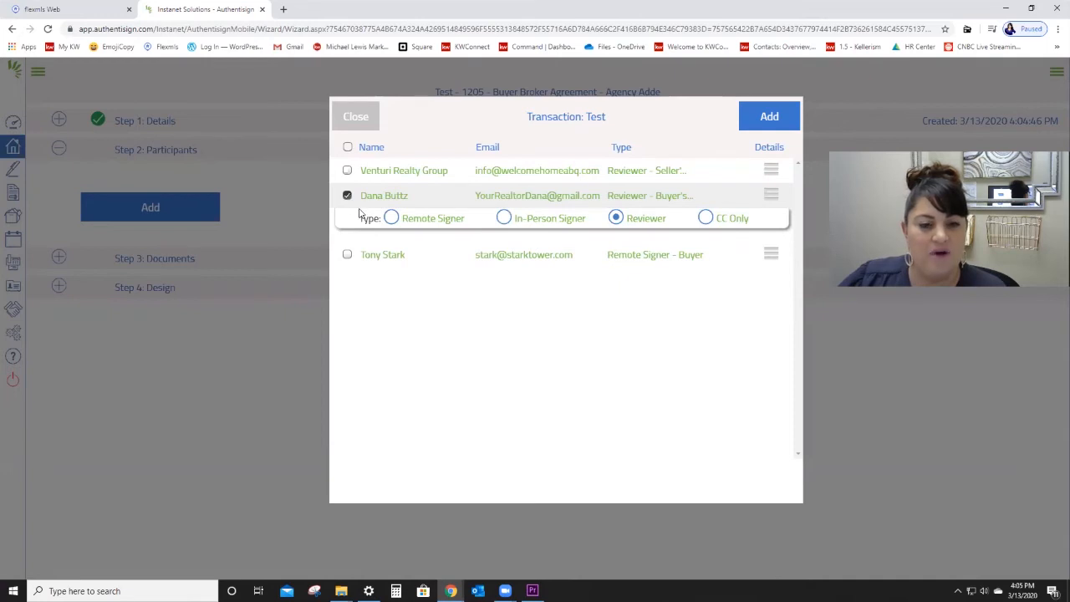
{"action": "left_click", "coordinate": [391, 219]}
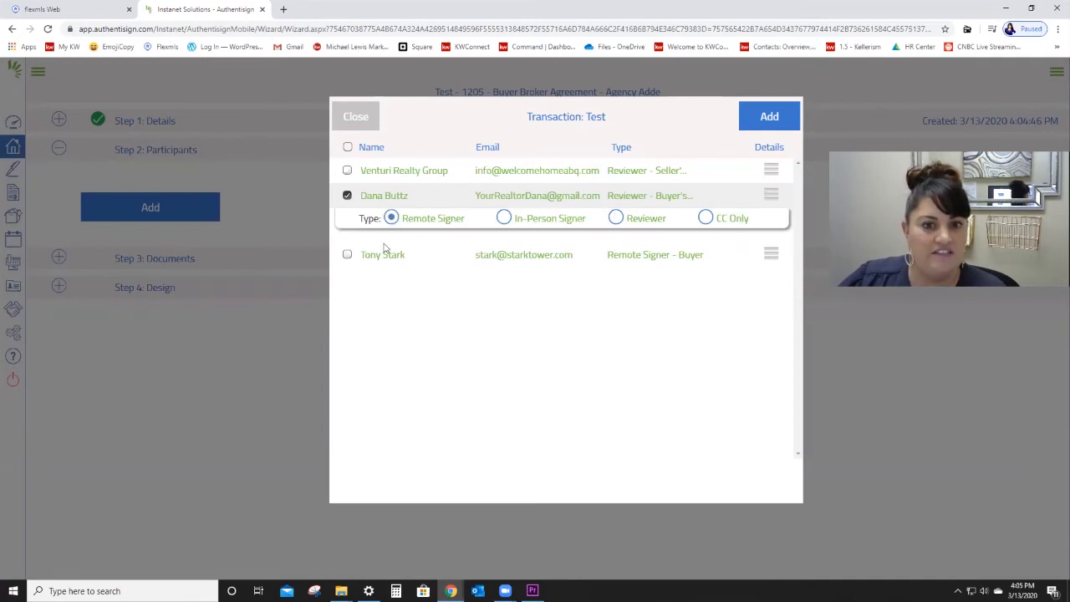
{"action": "left_click", "coordinate": [347, 255]}
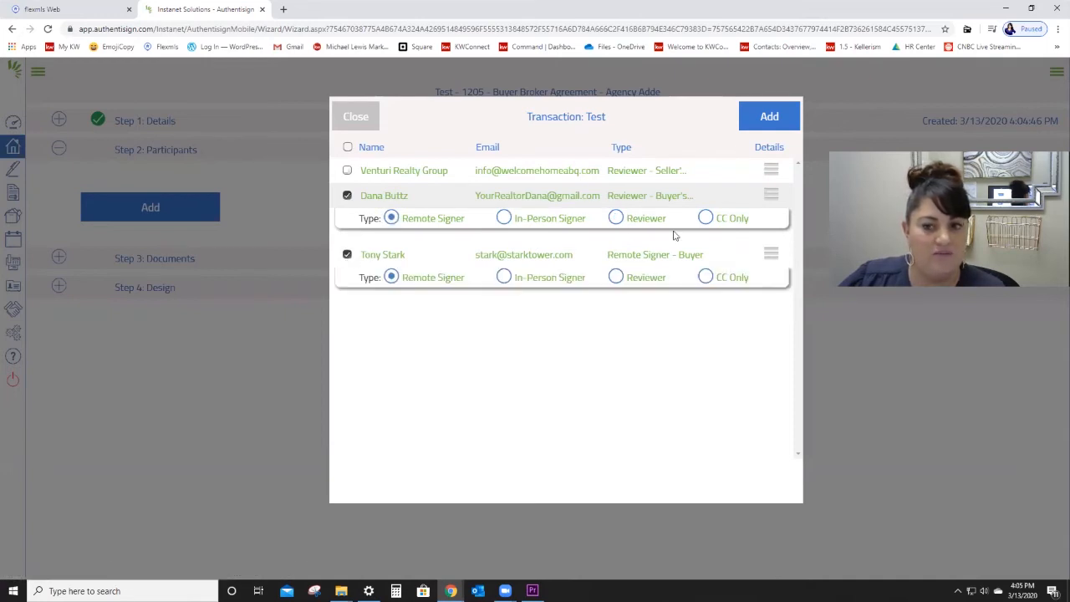
{"action": "left_click", "coordinate": [769, 114]}
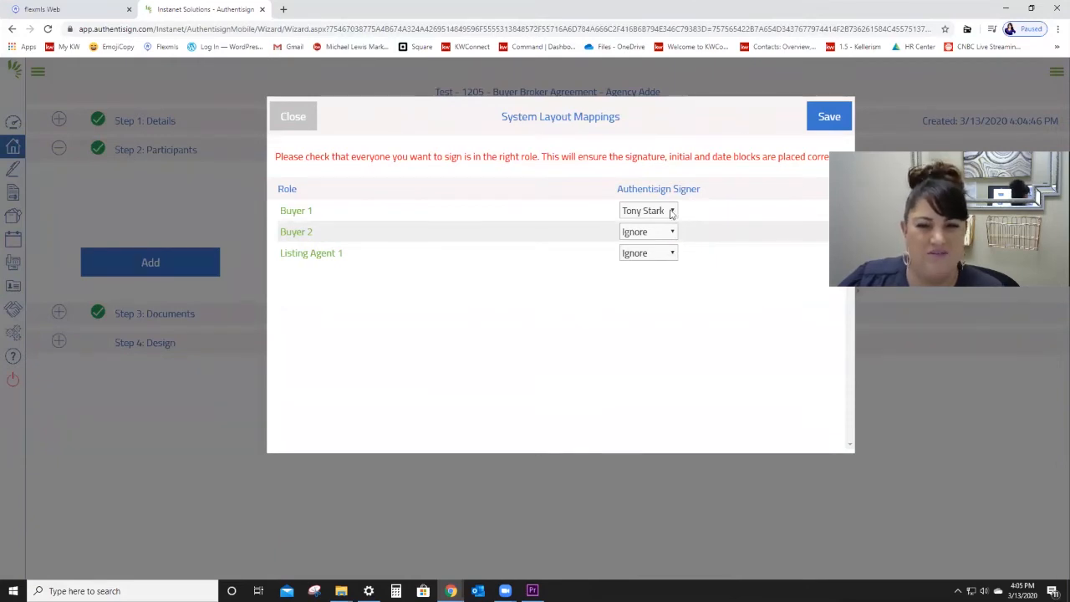
Step: Keep the buyer mapped to Buyer 1 and change the selling agent to Reviewer
{"action": "left_click", "coordinate": [672, 211]}
{"action": "left_click", "coordinate": [684, 248]}
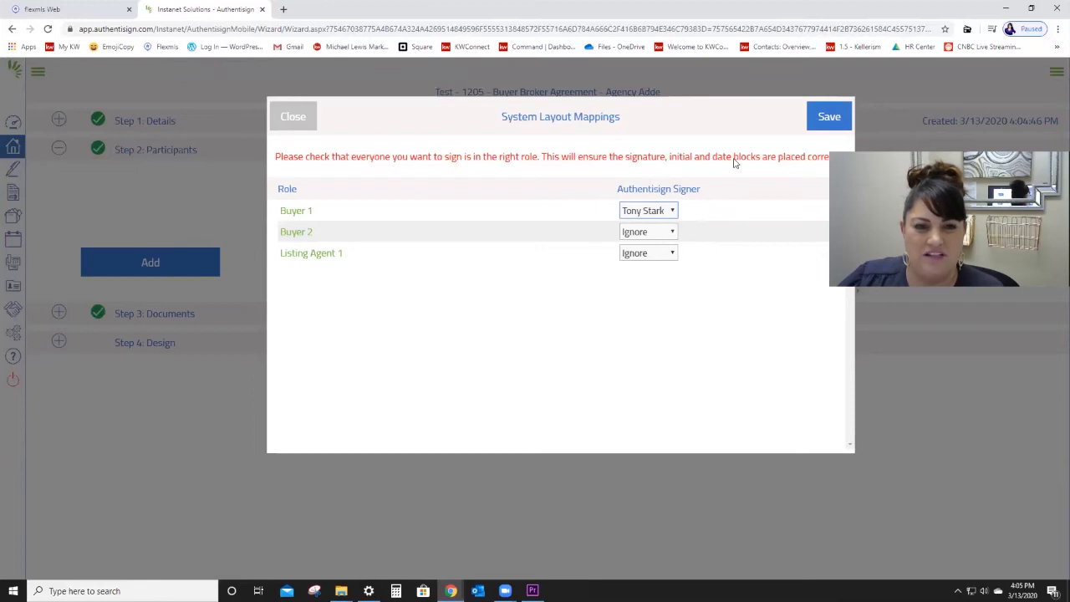
{"action": "left_click", "coordinate": [823, 119]}
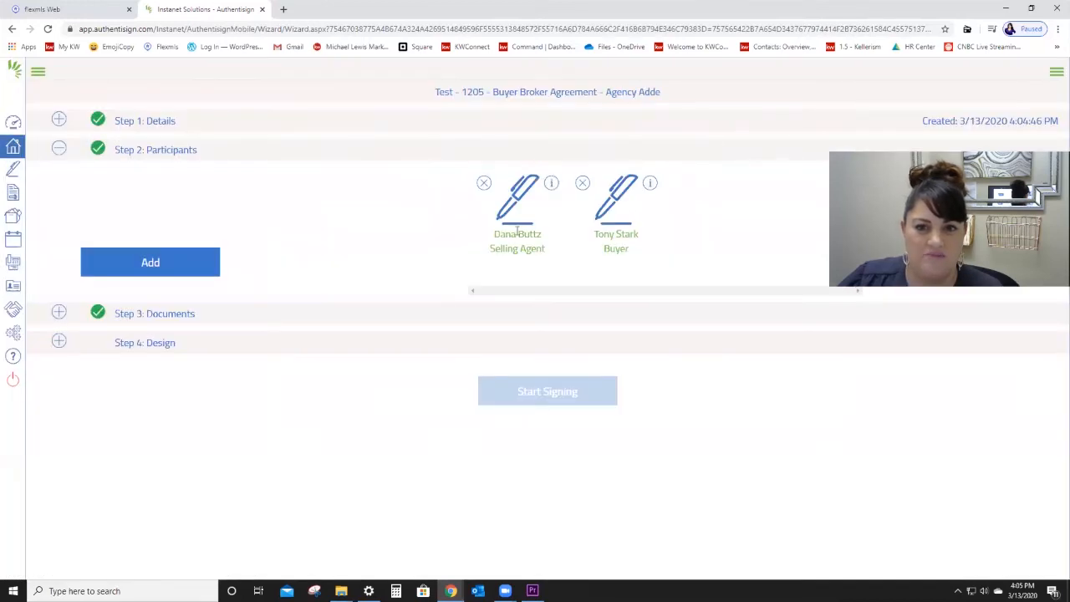
{"action": "left_click", "coordinate": [520, 209]}
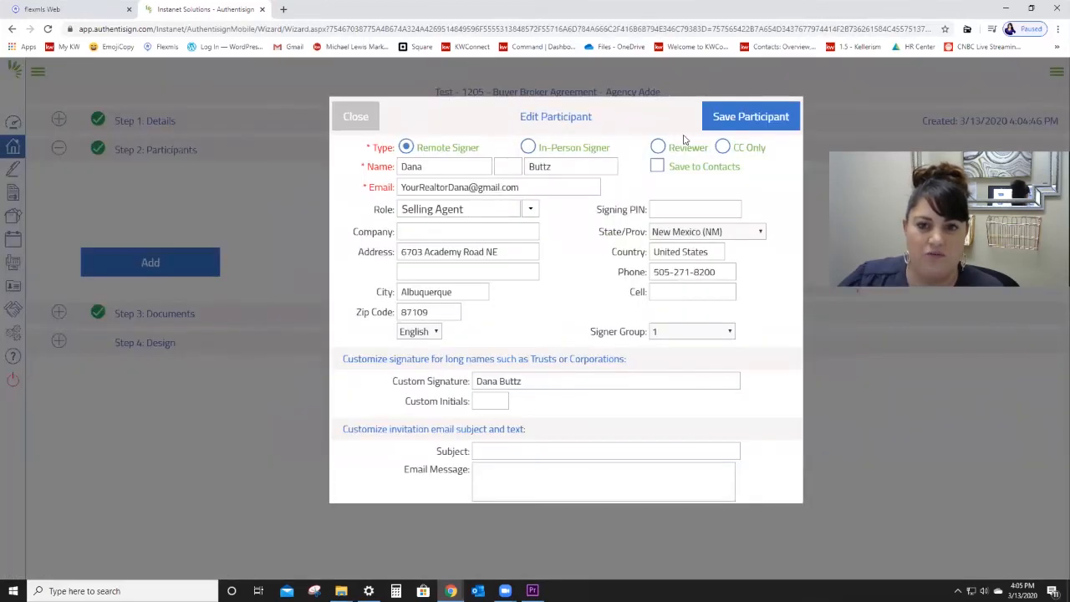
{"action": "left_click", "coordinate": [659, 147]}
{"action": "left_click", "coordinate": [788, 116]}
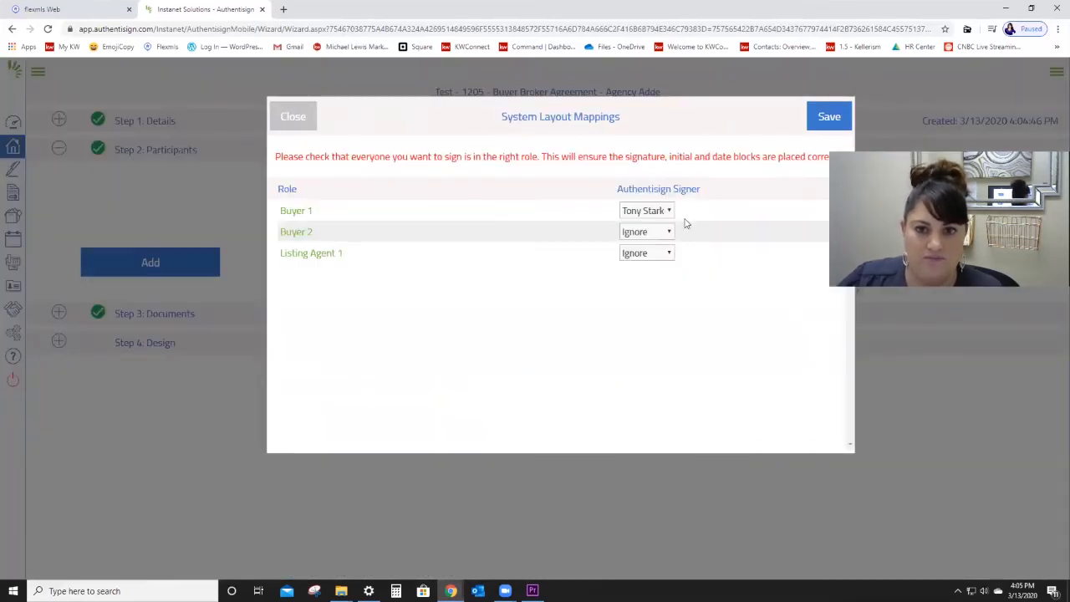
{"action": "left_click", "coordinate": [826, 117]}
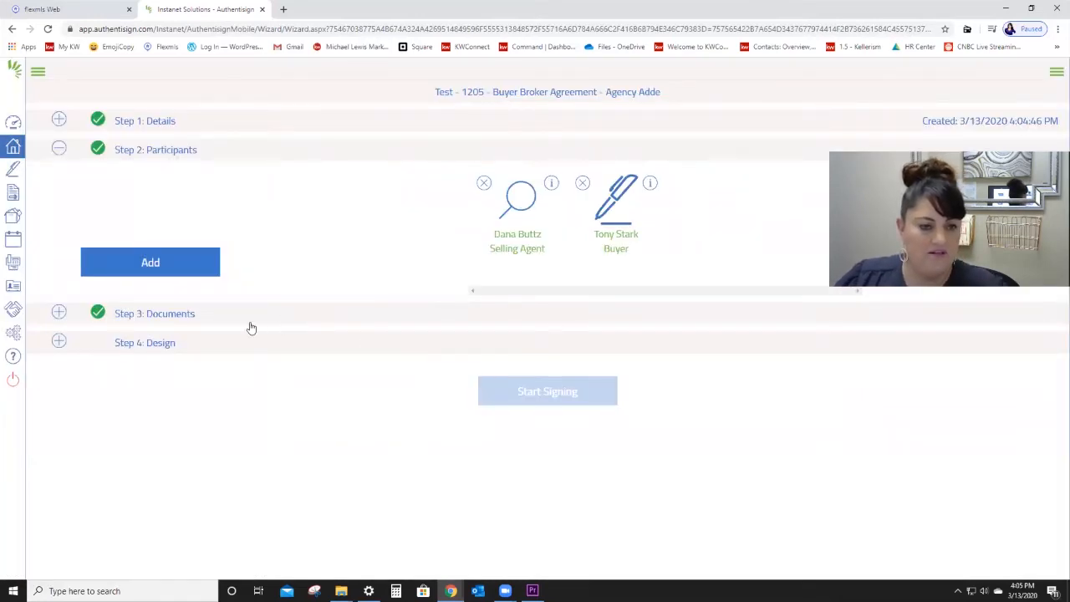
Step: Move from the Documents step to the Design step and show the signature field types
{"action": "left_click", "coordinate": [163, 315]}
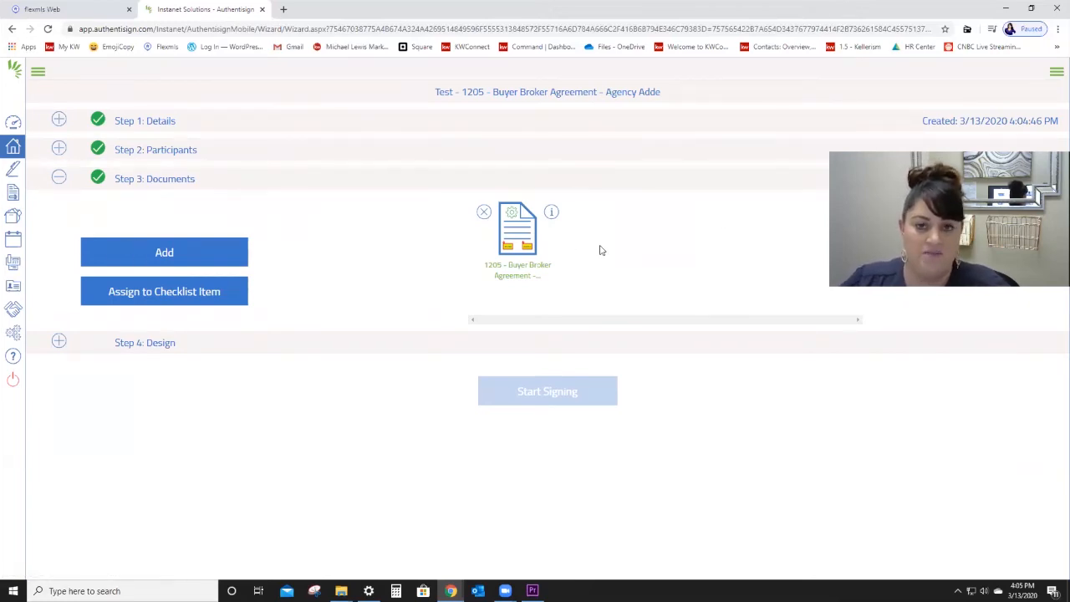
{"action": "left_click", "coordinate": [145, 343]}
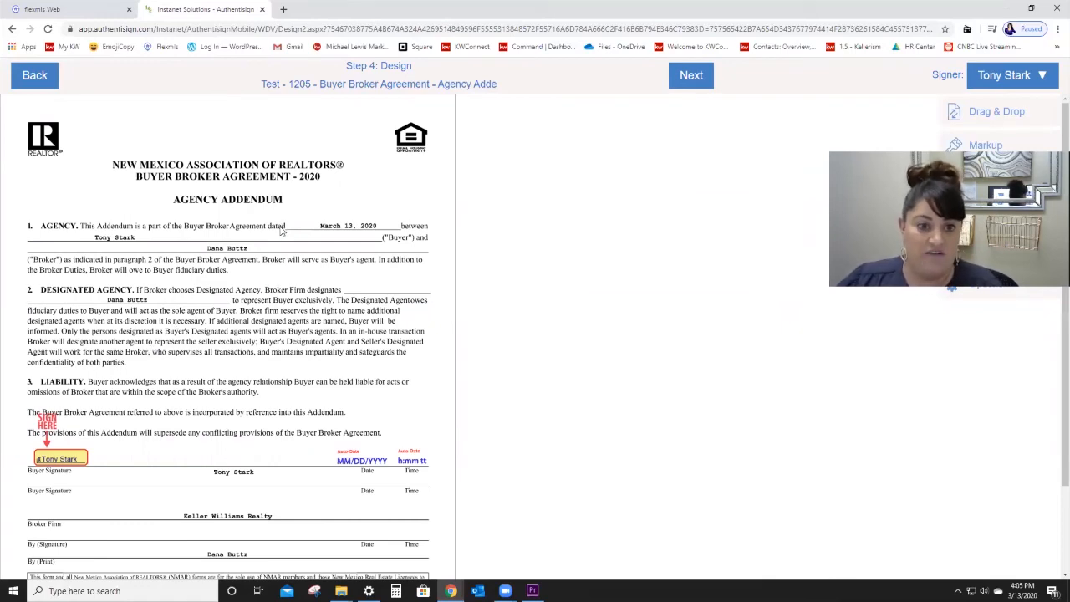
{"action": "scroll", "coordinate": [267, 282], "scroll_direction": "down", "scroll_amount": 1}
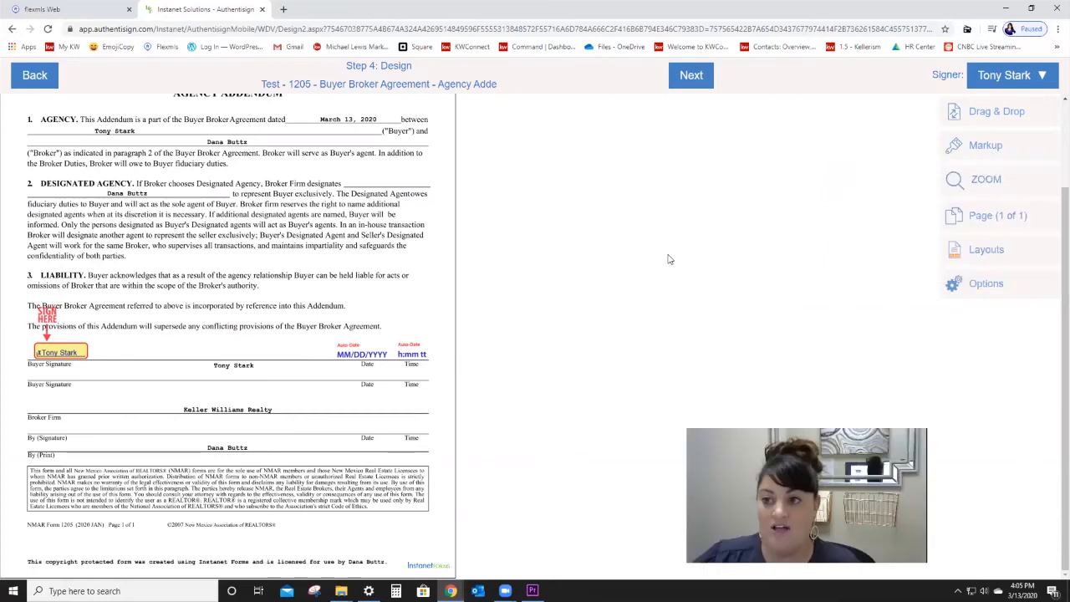
{"action": "left_click", "coordinate": [1015, 117]}
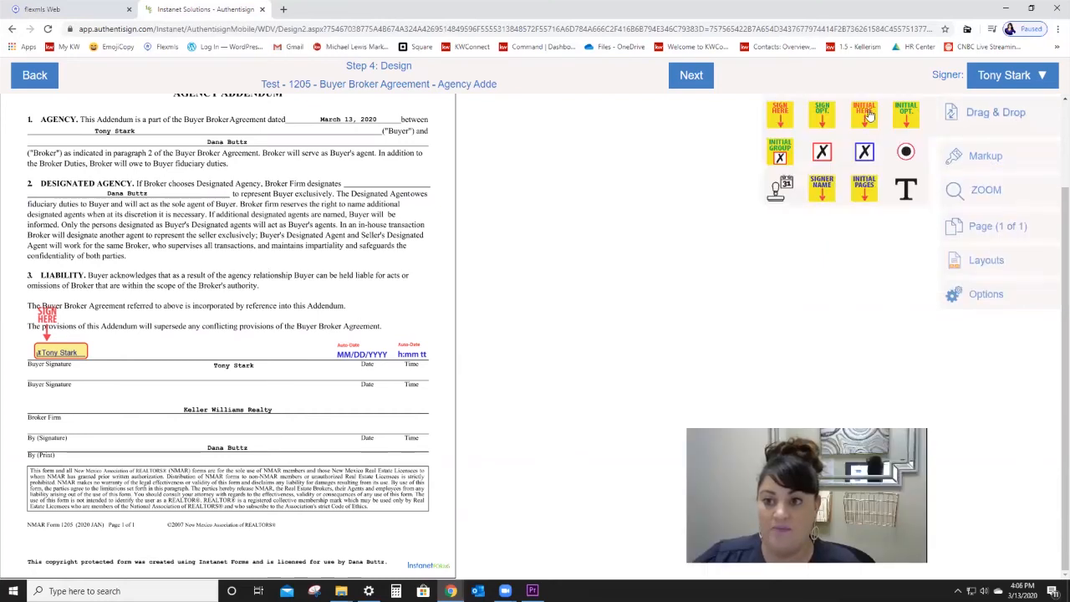
Step: Try placing initials and checkbox fields, delete them, and finish the layout without extras
{"action": "left_click_drag", "start_coordinate": [680, 206], "coordinate": [250, 342]}
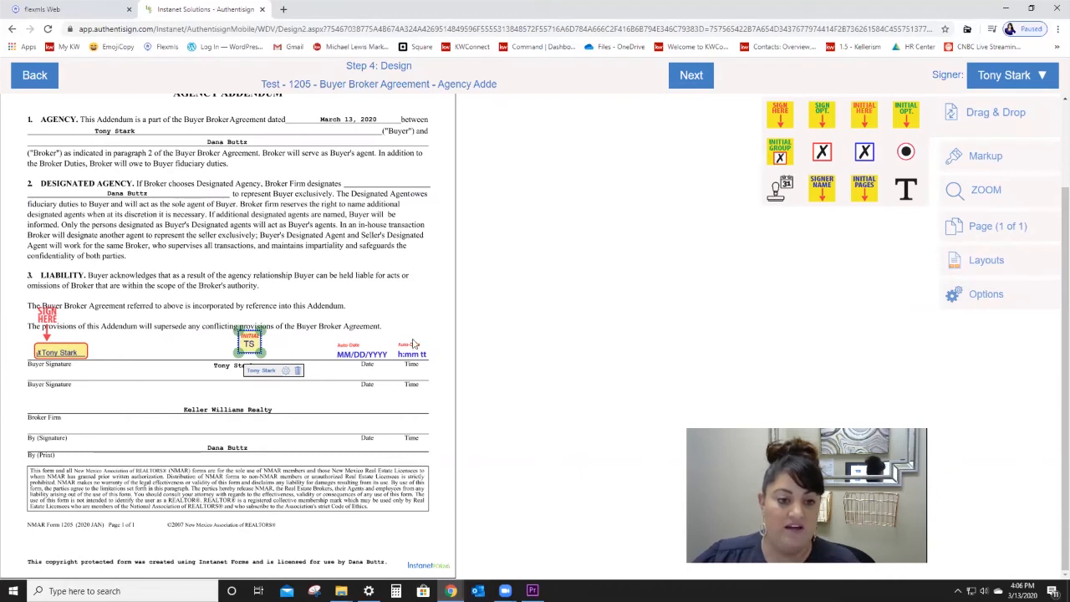
{"action": "key", "text": "Delete"}
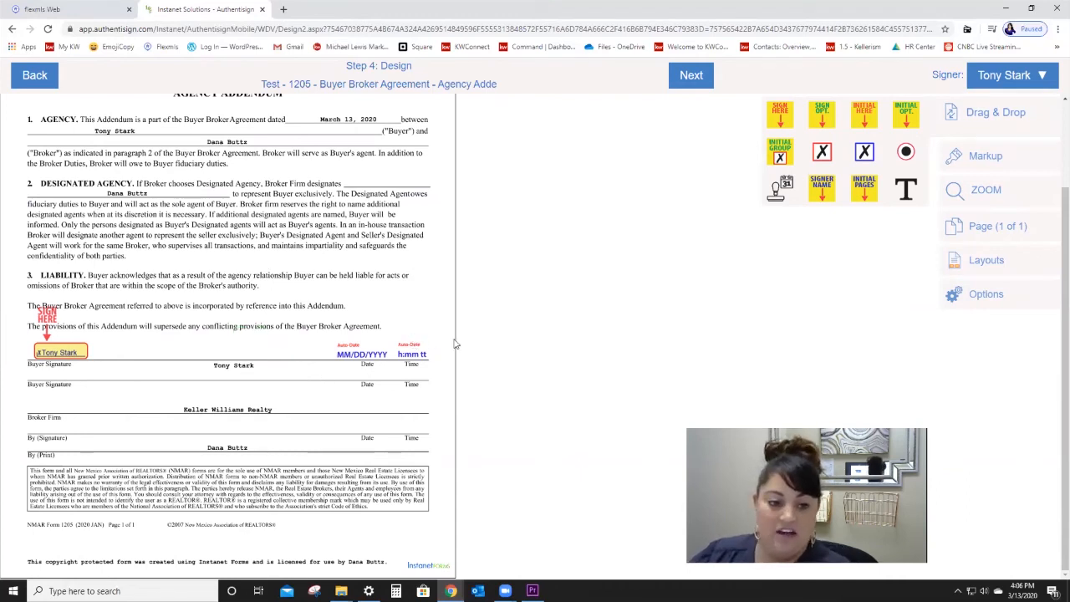
{"action": "mouse_move", "coordinate": [874, 121]}
{"action": "left_mouse_down"}
{"action": "mouse_move", "coordinate": [628, 229]}
{"action": "mouse_move", "coordinate": [255, 338]}
{"action": "left_mouse_up"}
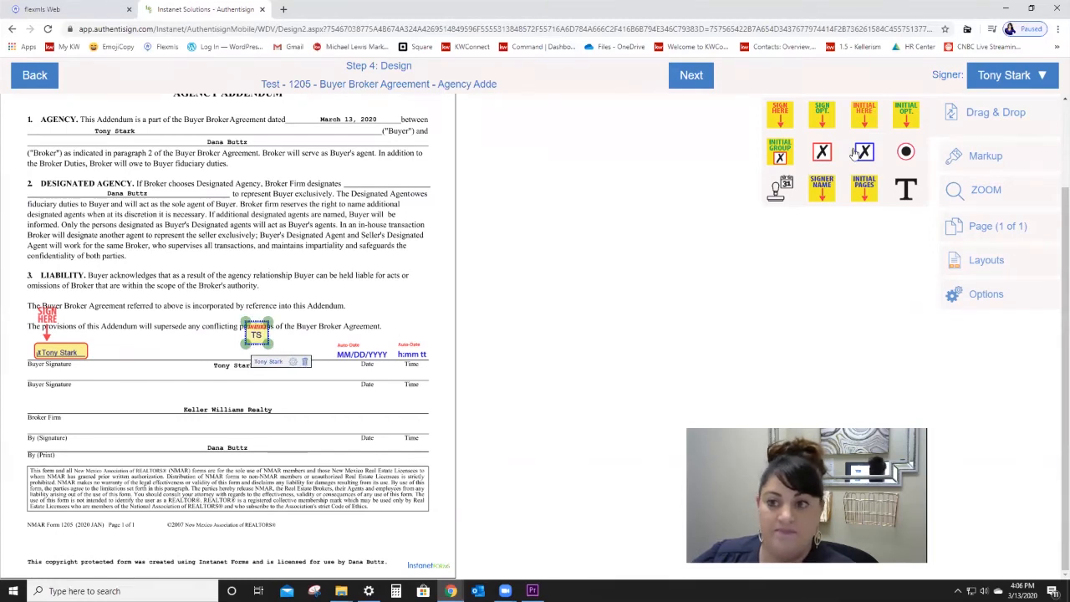
{"action": "left_click", "coordinate": [1015, 75]}
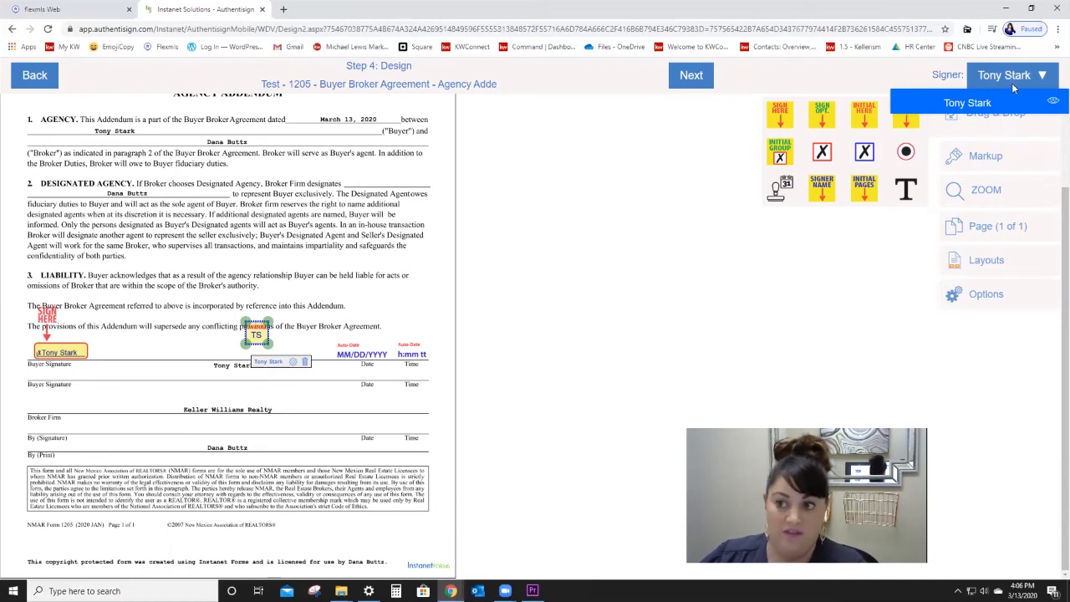
{"action": "left_click", "coordinate": [701, 290]}
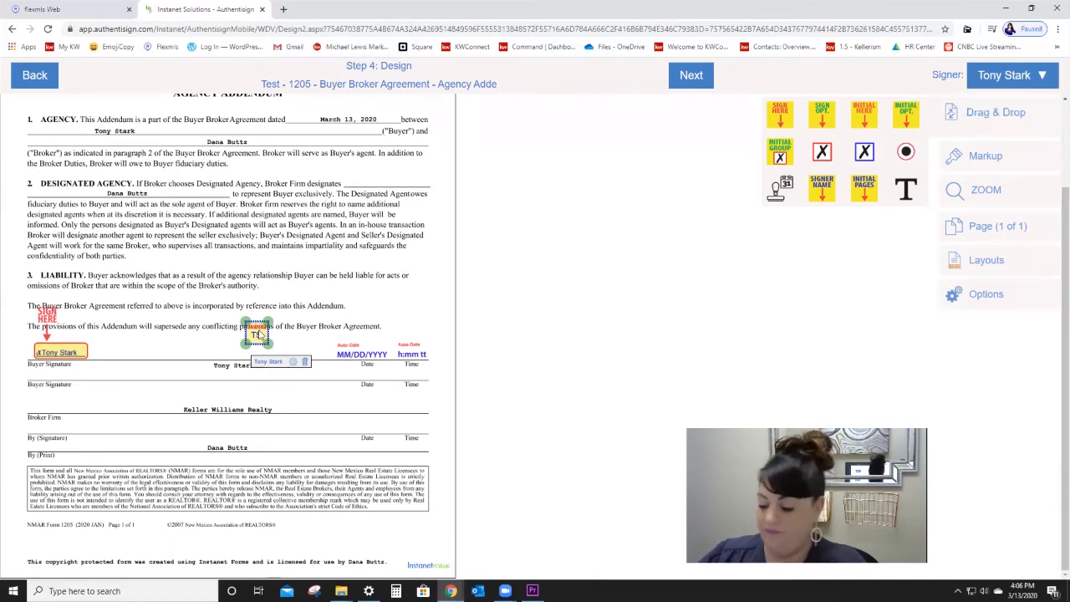
{"action": "key", "text": "Delete"}
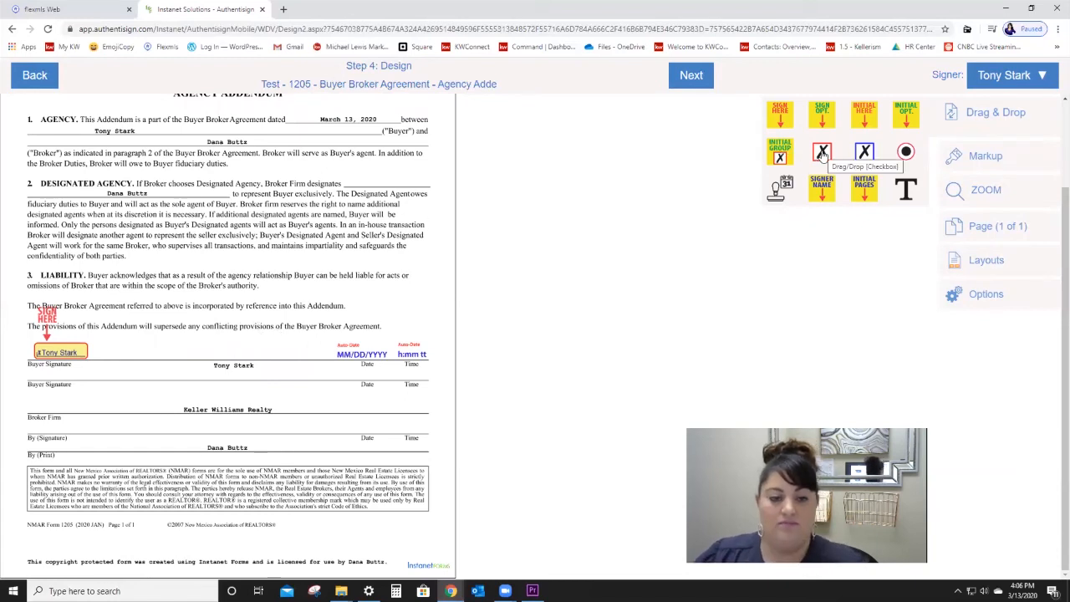
{"action": "left_click_drag", "start_coordinate": [823, 155], "coordinate": [236, 284]}
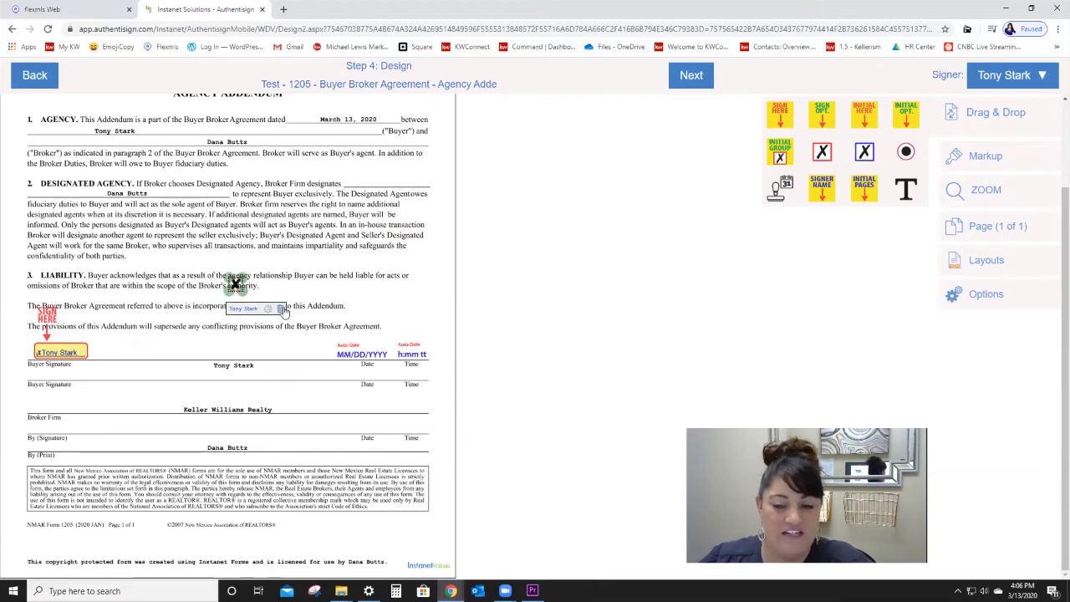
{"action": "left_click", "coordinate": [282, 309]}
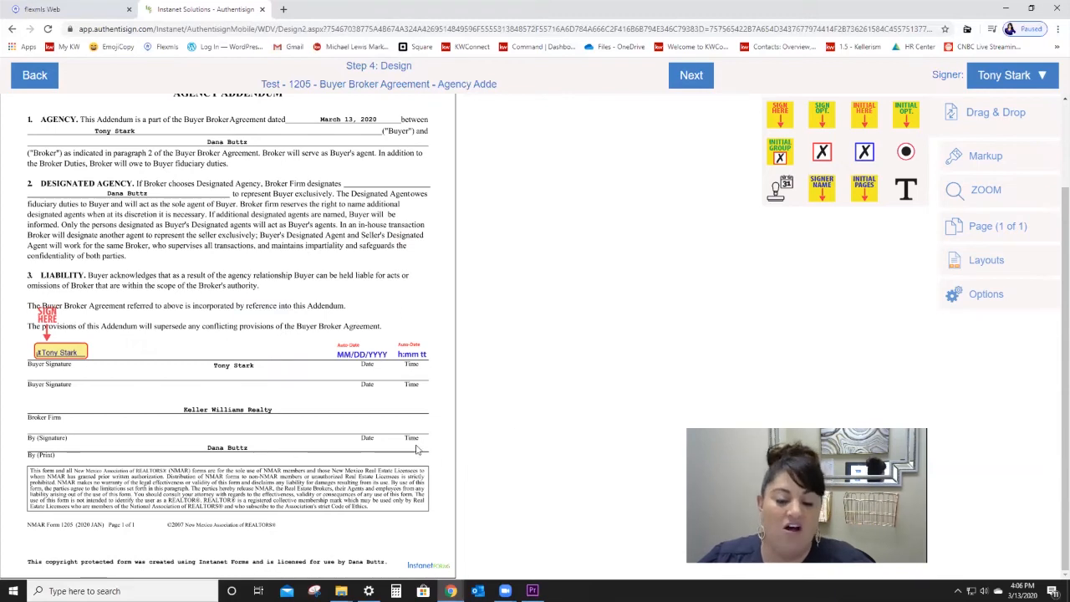
{"action": "left_click", "coordinate": [693, 76]}
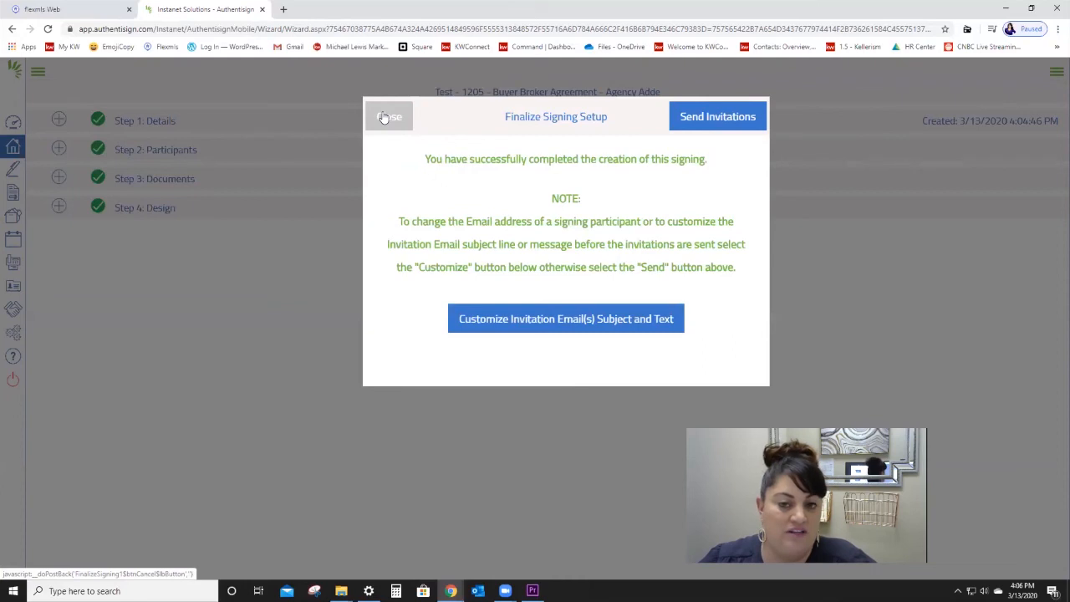
Step: Send the Authentisign invitations for the 1205 Buyer Broker Agreement - Agency Addendum and confirm success
{"action": "left_click", "coordinate": [712, 120]}
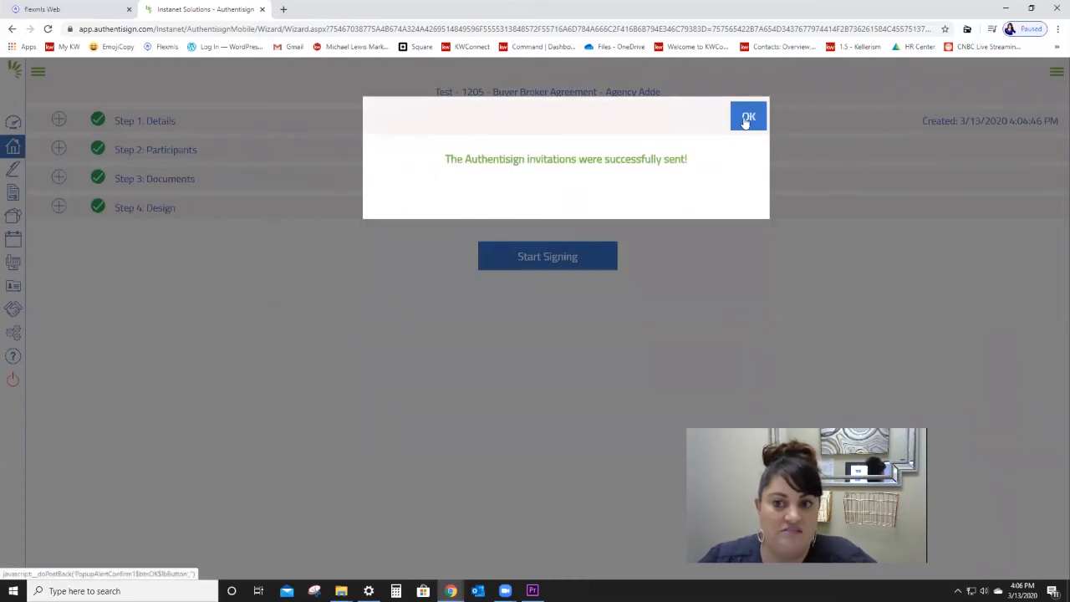
{"action": "left_click", "coordinate": [745, 120]}
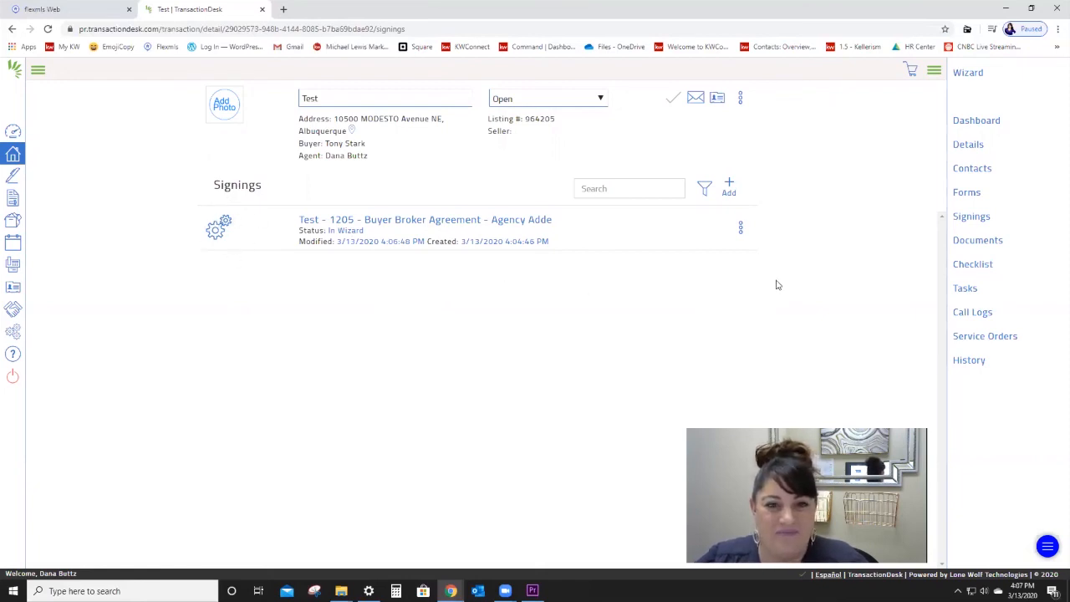
{"action": "left_click", "coordinate": [742, 231]}
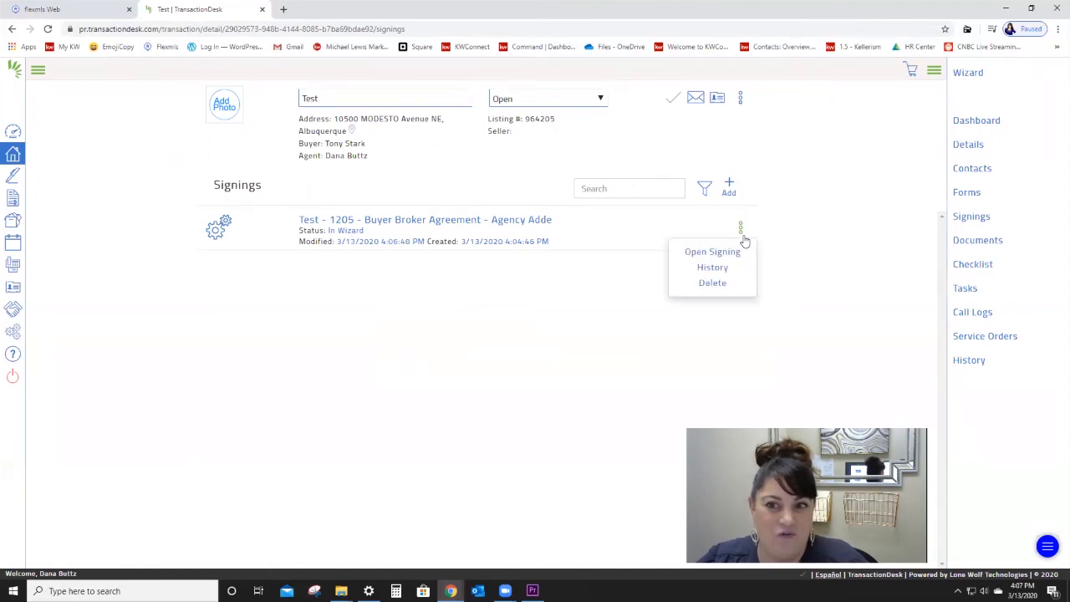
{"action": "left_click", "coordinate": [796, 219]}
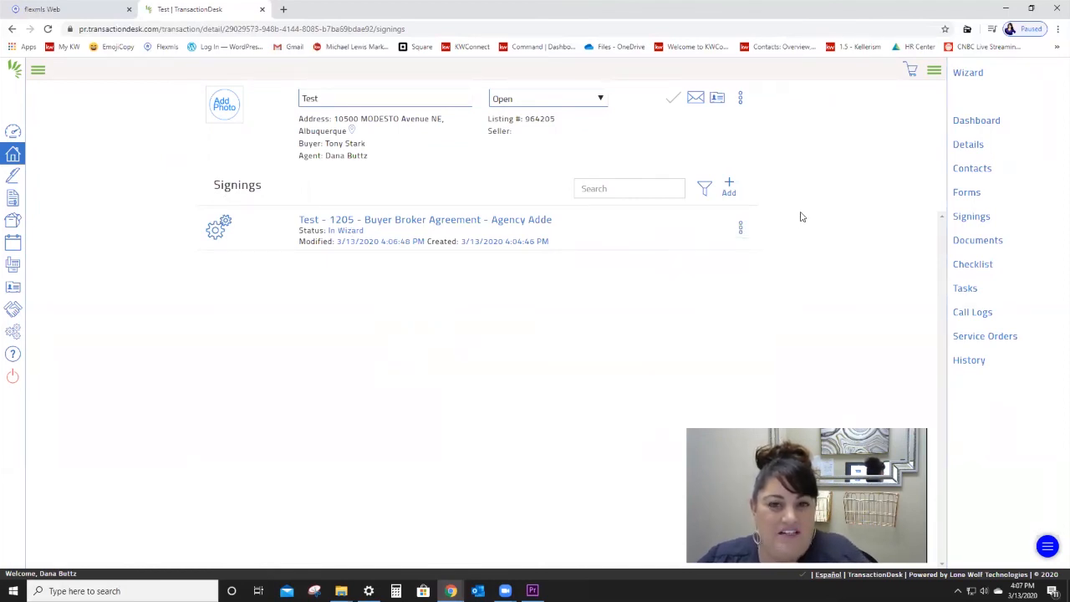